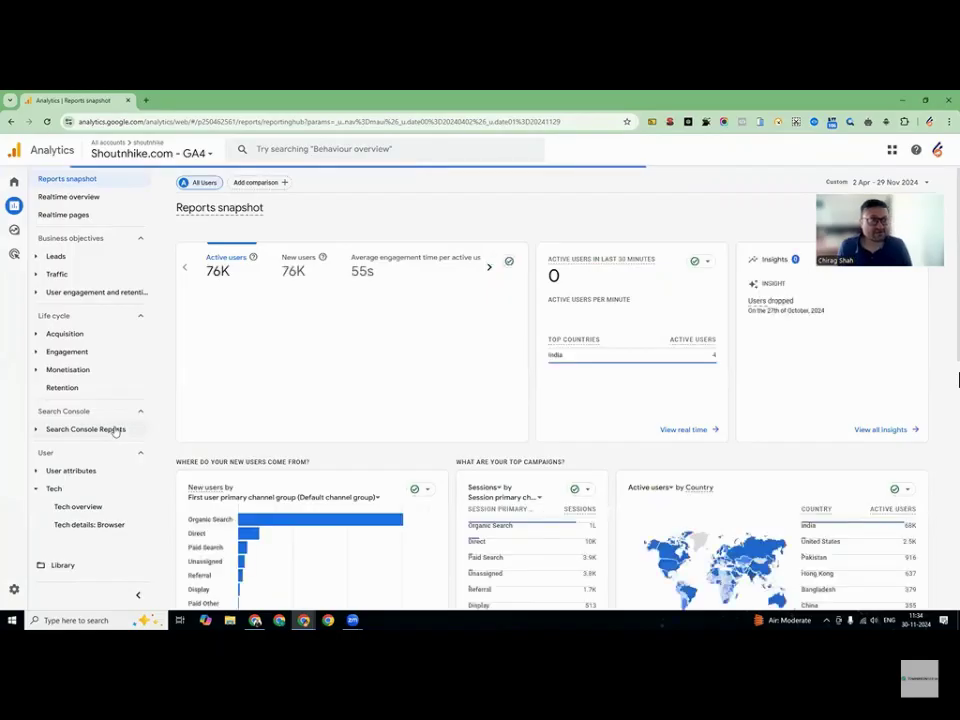
Switch to the Google Sheets course plan and clear the Search Console column's contents from the Goal row through the Time row
{"action": "key", "text": "alt+Tab"}
{"action": "left_click", "coordinate": [398, 311], "text": "shift"}
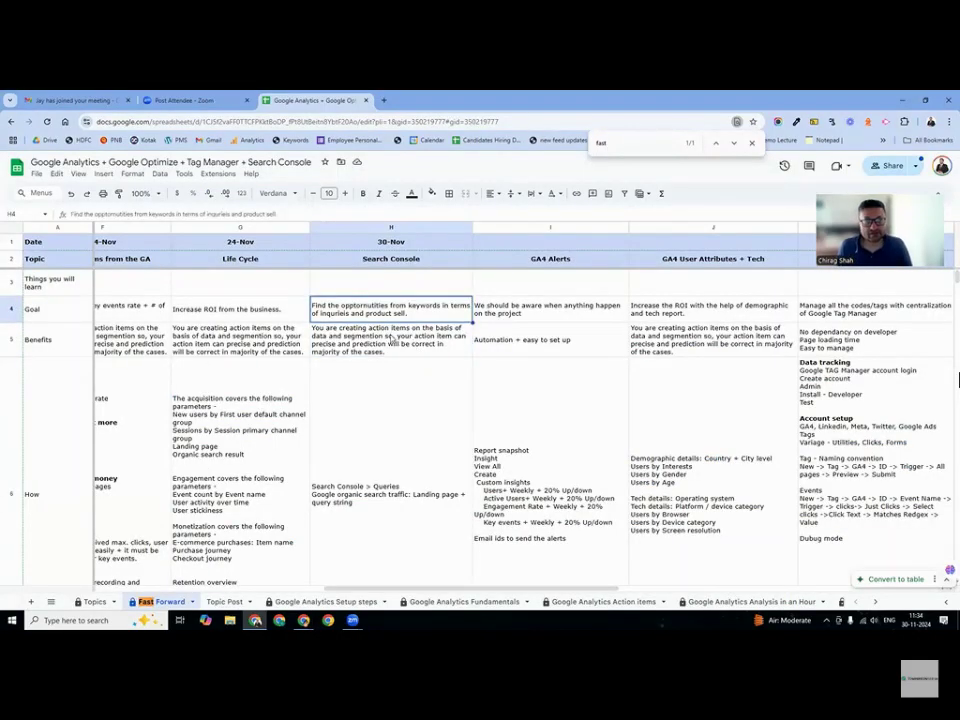
{"action": "left_click", "coordinate": [381, 316]}
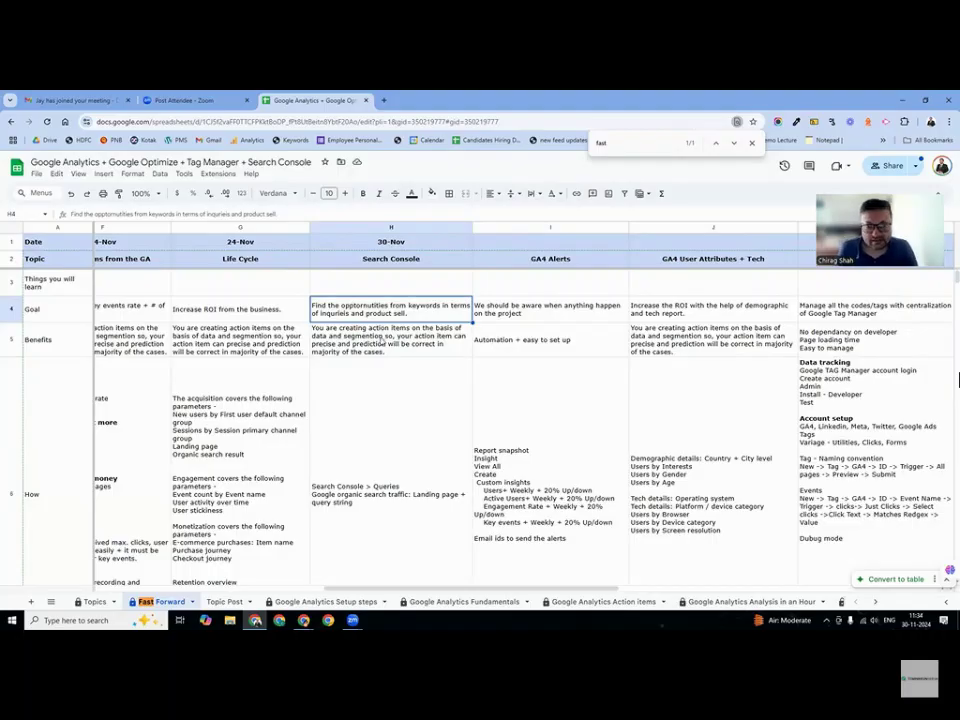
{"action": "left_click", "coordinate": [381, 401], "text": "shift"}
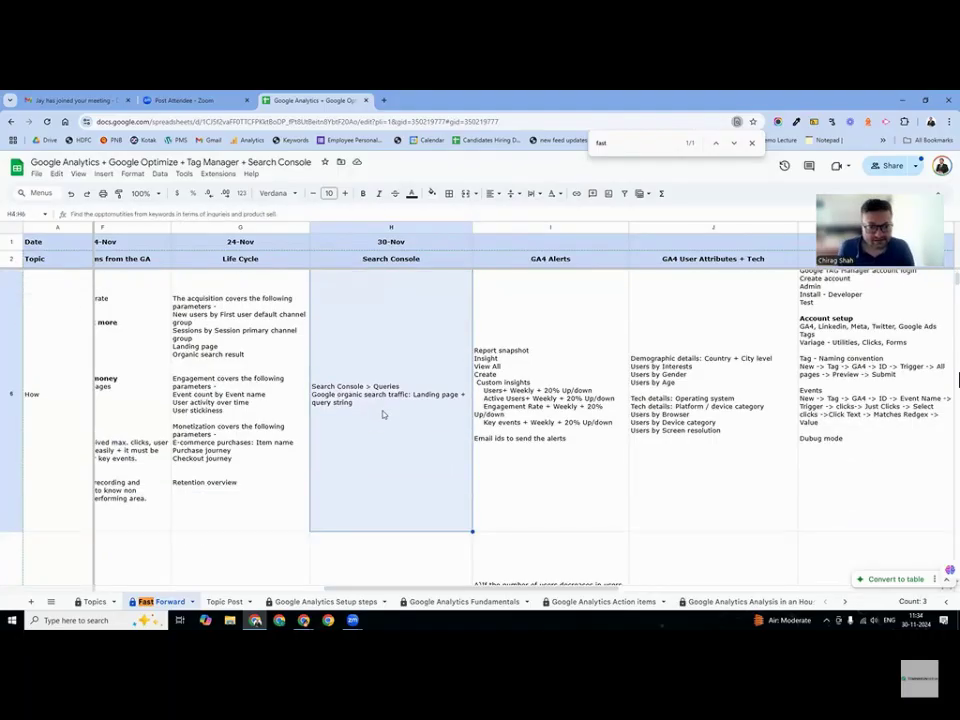
{"action": "key", "text": "shift+Down"}
{"action": "key", "text": "shift+Down"}
{"action": "key", "text": "shift+Down"}
{"action": "key", "text": "shift+Down"}
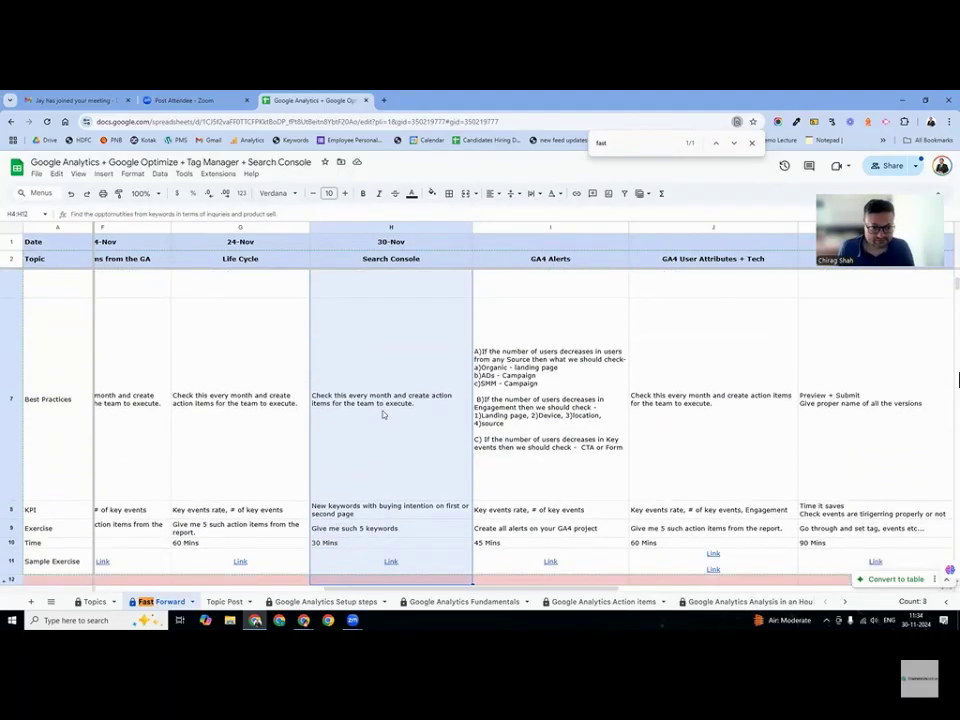
{"action": "key", "text": "Delete"}
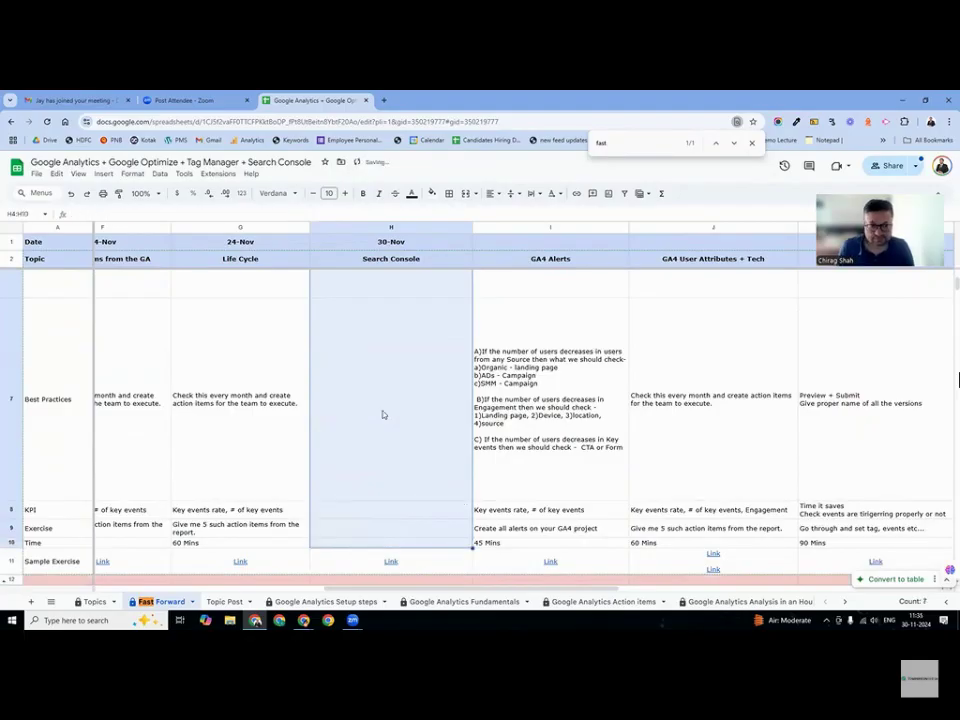
Enter "You can find the opportunities with the help of keywords to increase ROI." as the Search Console topic's goal
{"action": "scroll", "coordinate": [383, 413], "scroll_direction": "up", "scroll_amount": 5}
{"action": "left_click", "coordinate": [386, 334]}
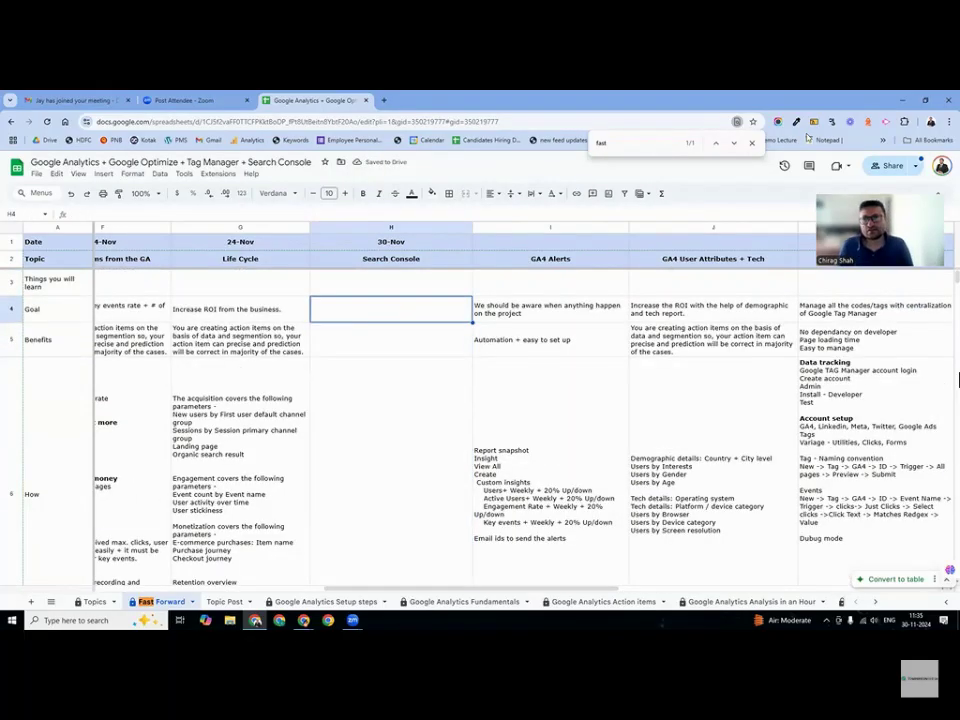
{"action": "left_click", "coordinate": [752, 143]}
{"action": "left_click", "coordinate": [570, 314]}
{"action": "left_click", "coordinate": [422, 303]}
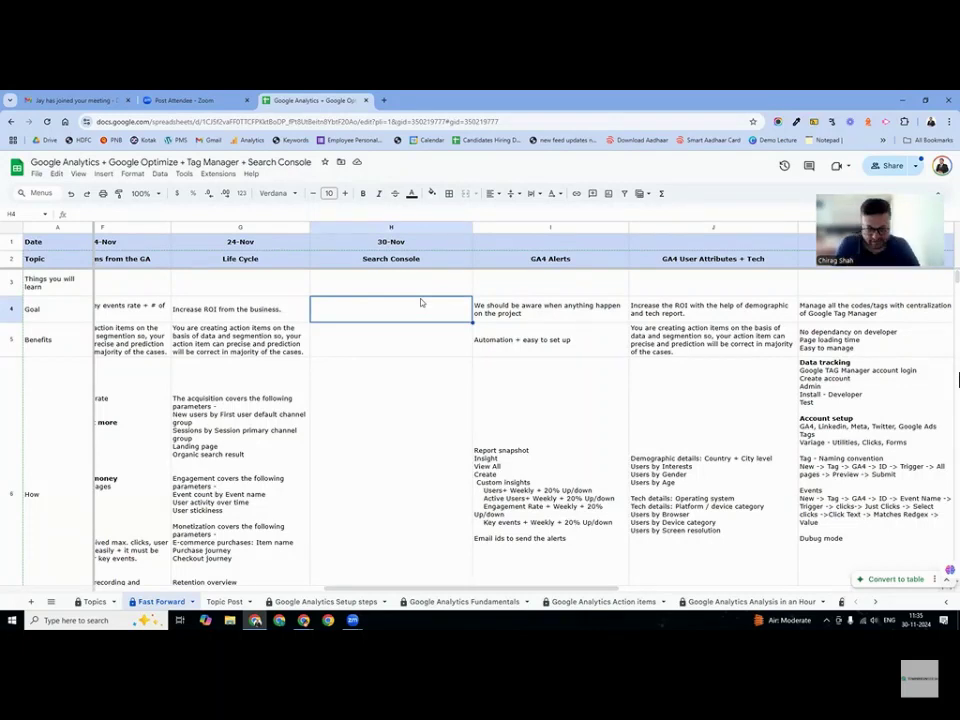
{"action": "type", "text": "You can"}
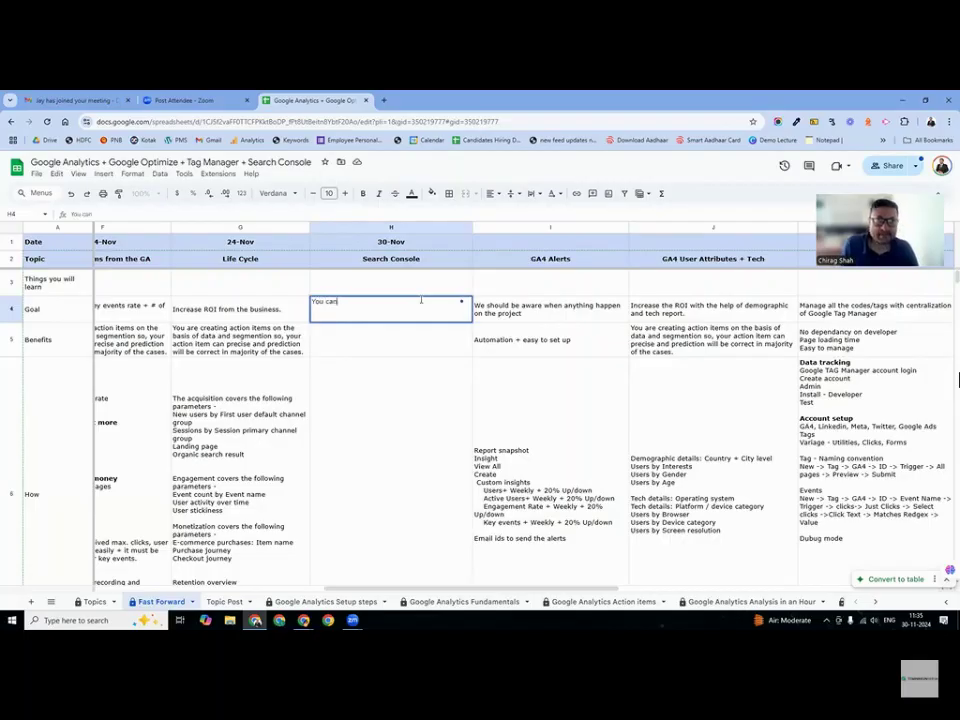
{"action": "type", "text": " find the oppor"}
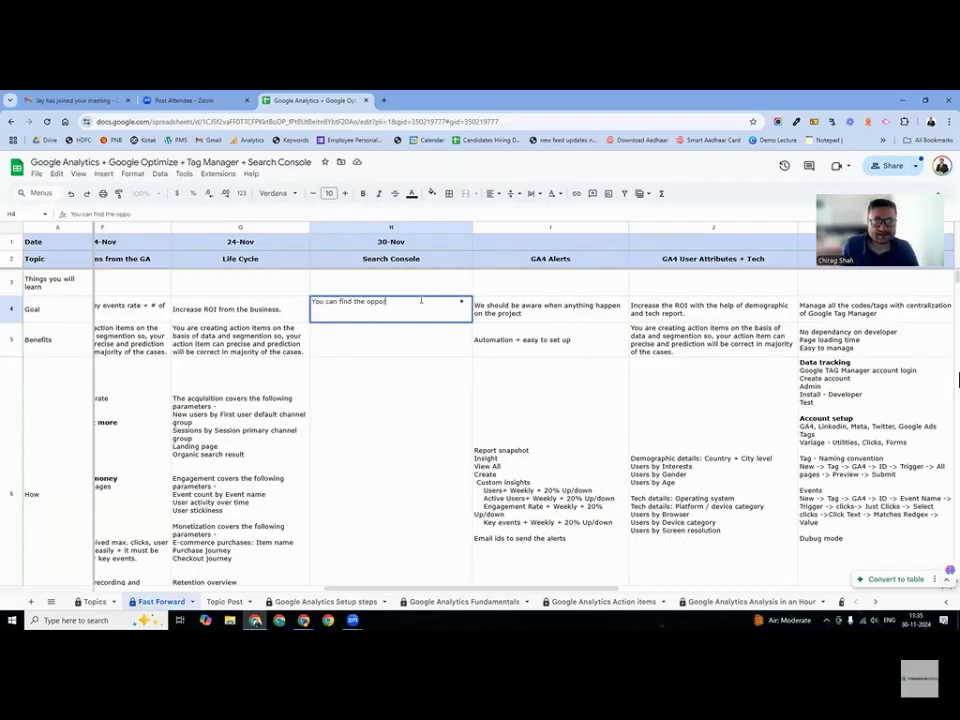
{"action": "type", "text": "tunities"}
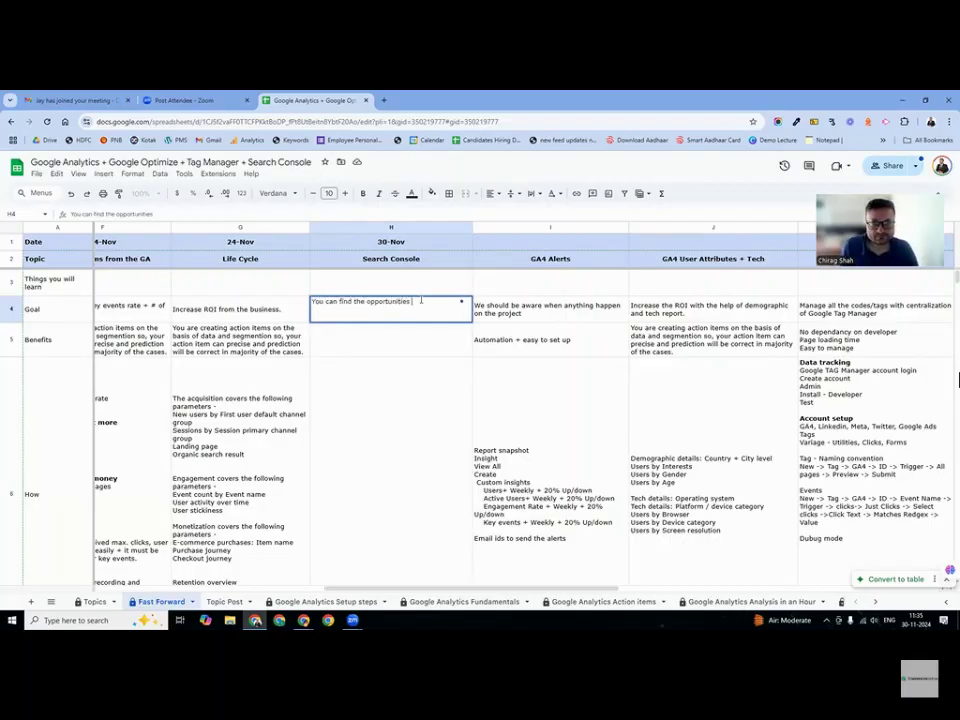
{"action": "type", "text": " with the help of"}
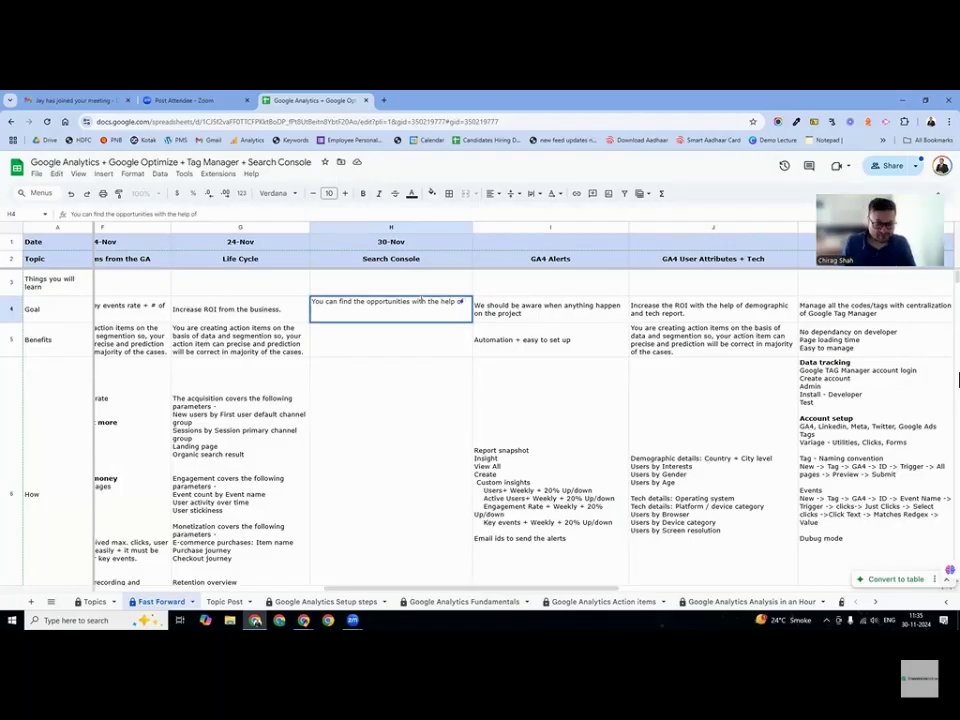
{"action": "type", "text": "keyw"}
{"action": "key", "text": "BackSpace"}
{"action": "key", "text": "BackSpace"}
{"action": "type", "text": "ywords"}
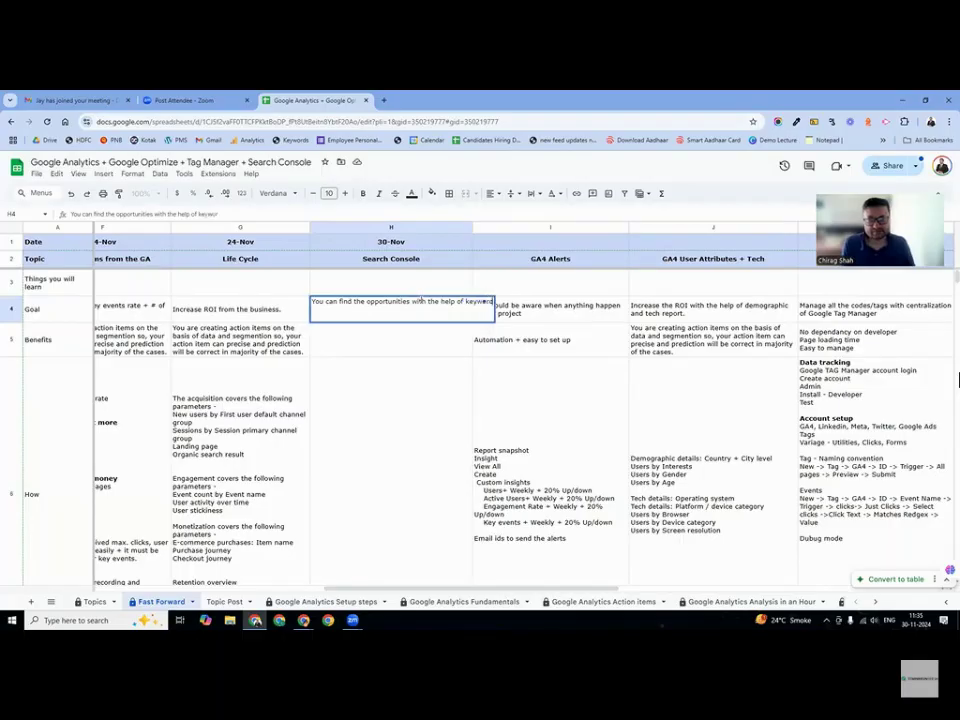
{"action": "type", "text": " to inc"}
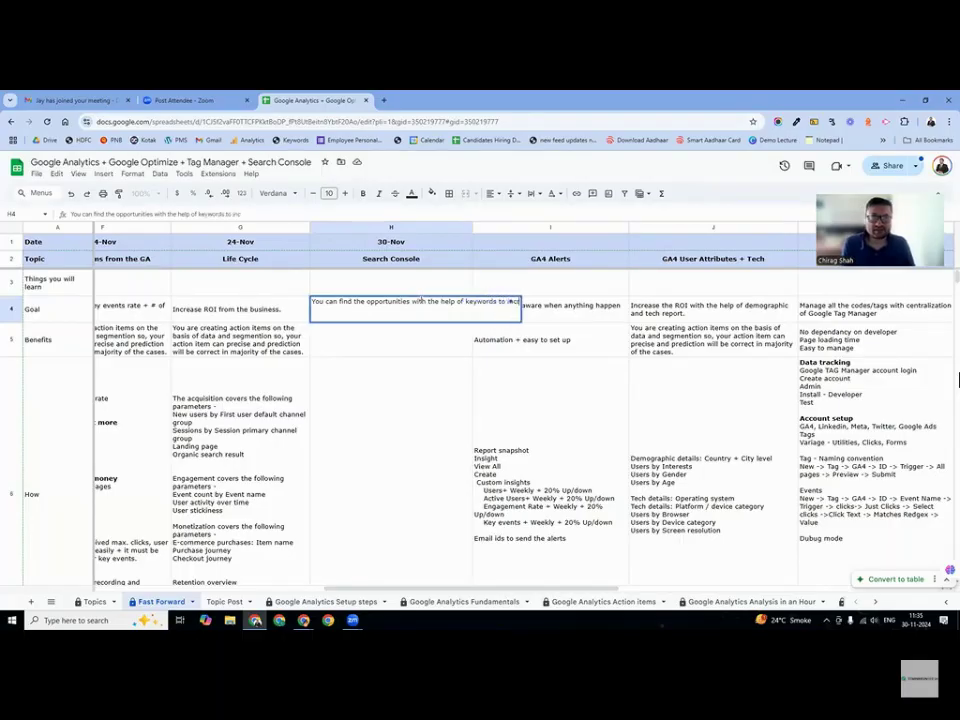
{"action": "type", "text": "rease ROI."}
{"action": "key", "text": "Return"}
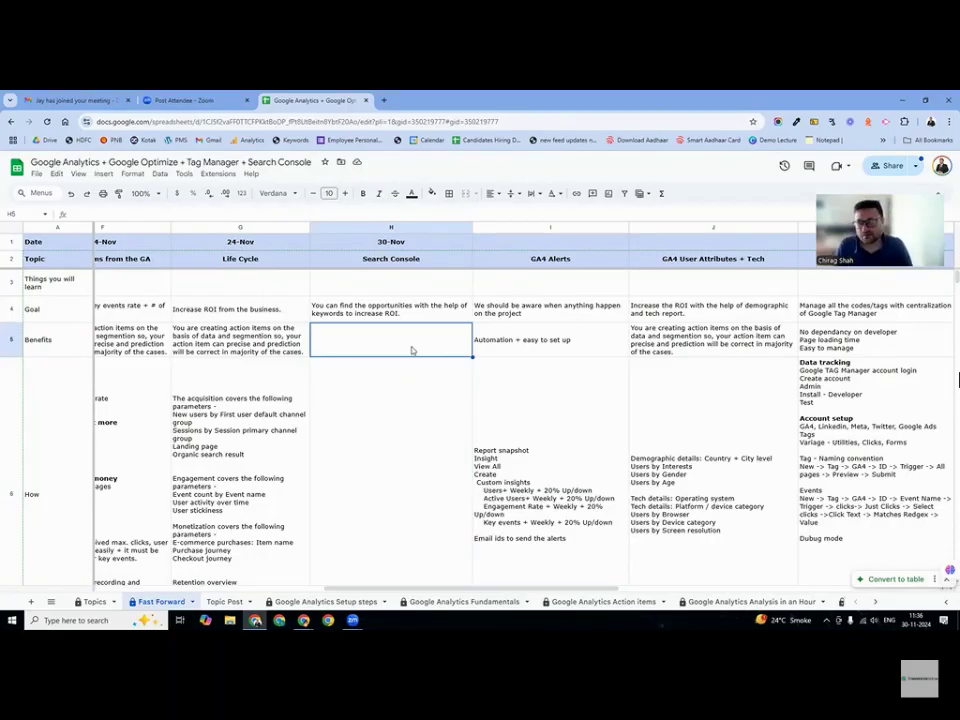
Enter "Reports are authentic and free." in the Benefits row of the Search Console column
{"action": "type", "text": "Reports"}
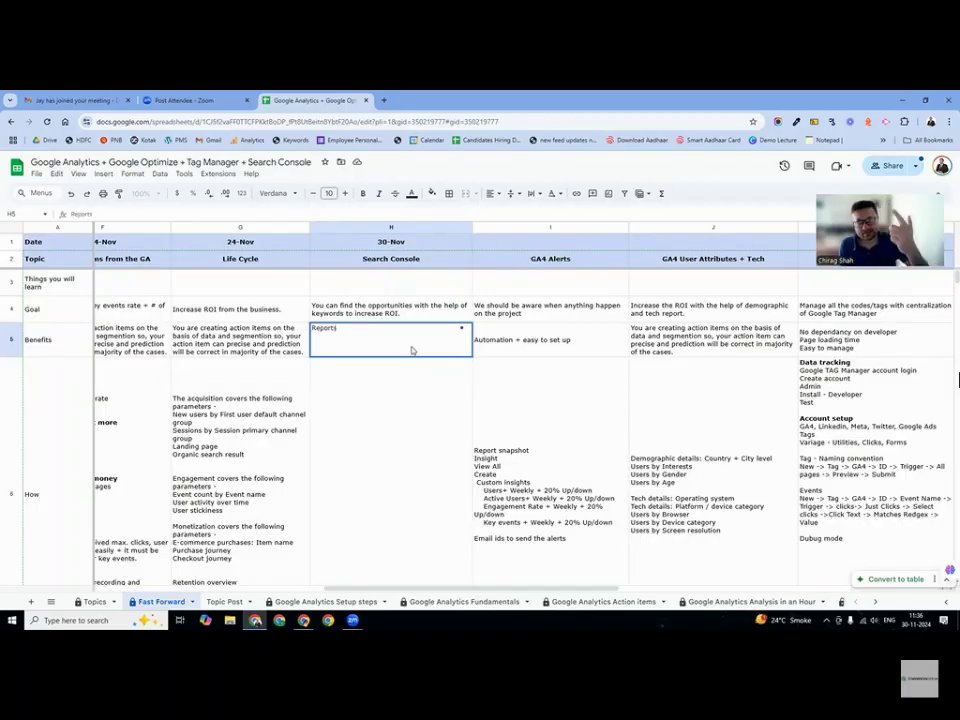
{"action": "type", "text": " a"}
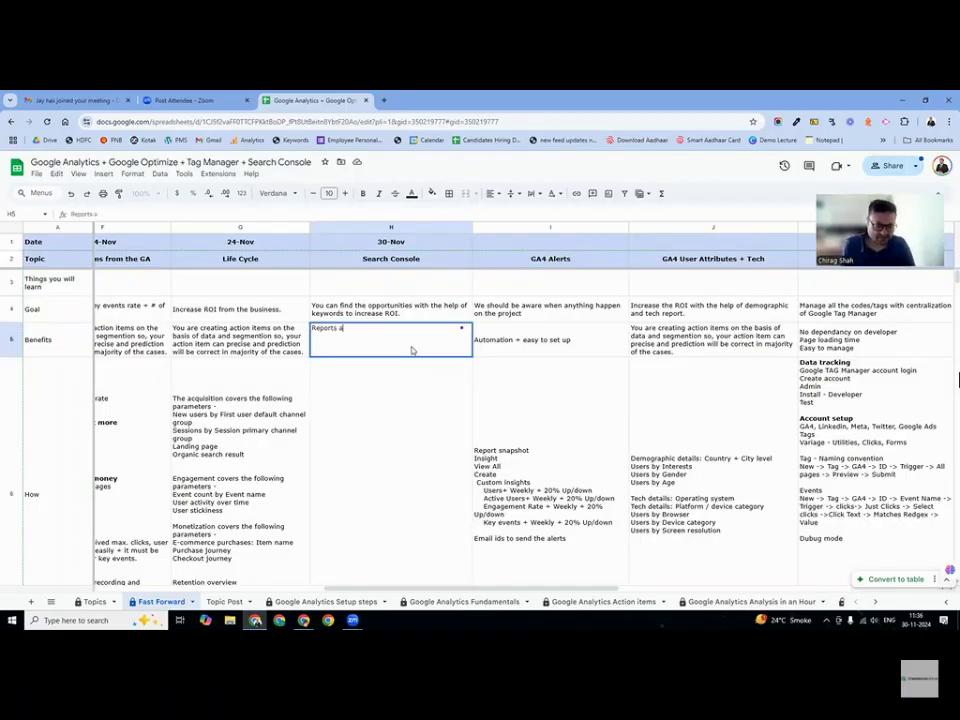
{"action": "type", "text": "re authentic."}
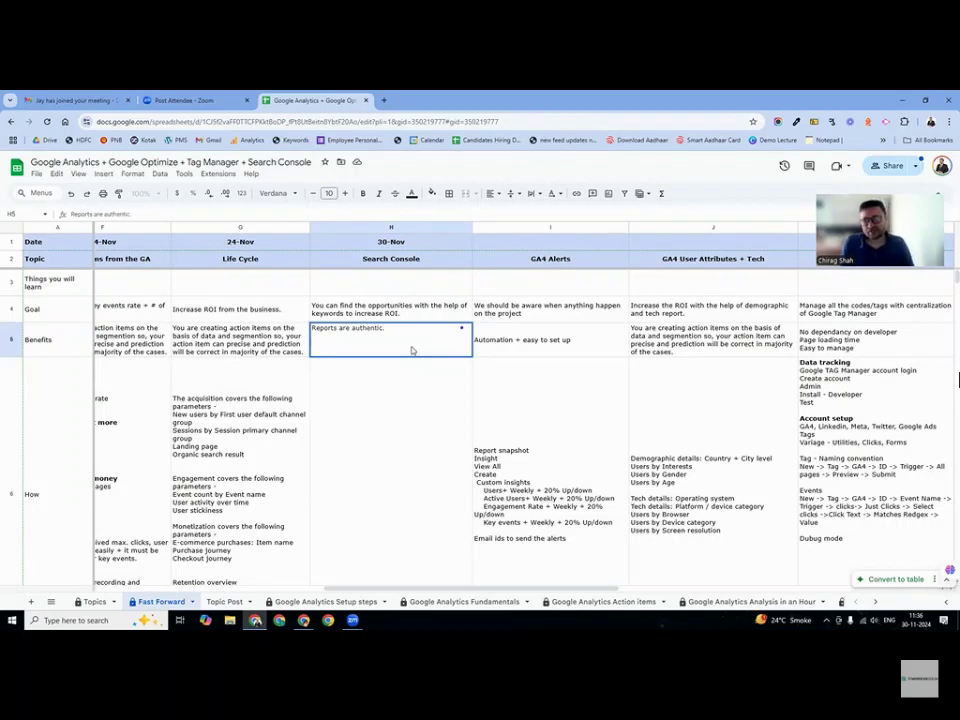
{"action": "key", "text": "BackSpace"}
{"action": "type", "text": "and free."}
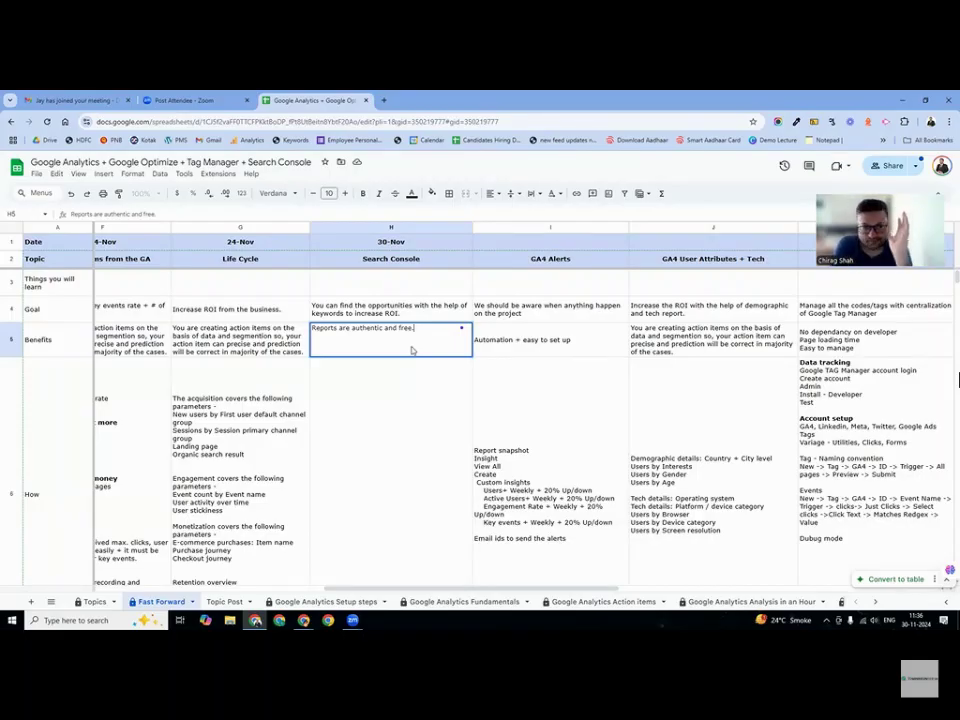
{"action": "key", "text": "Return"}
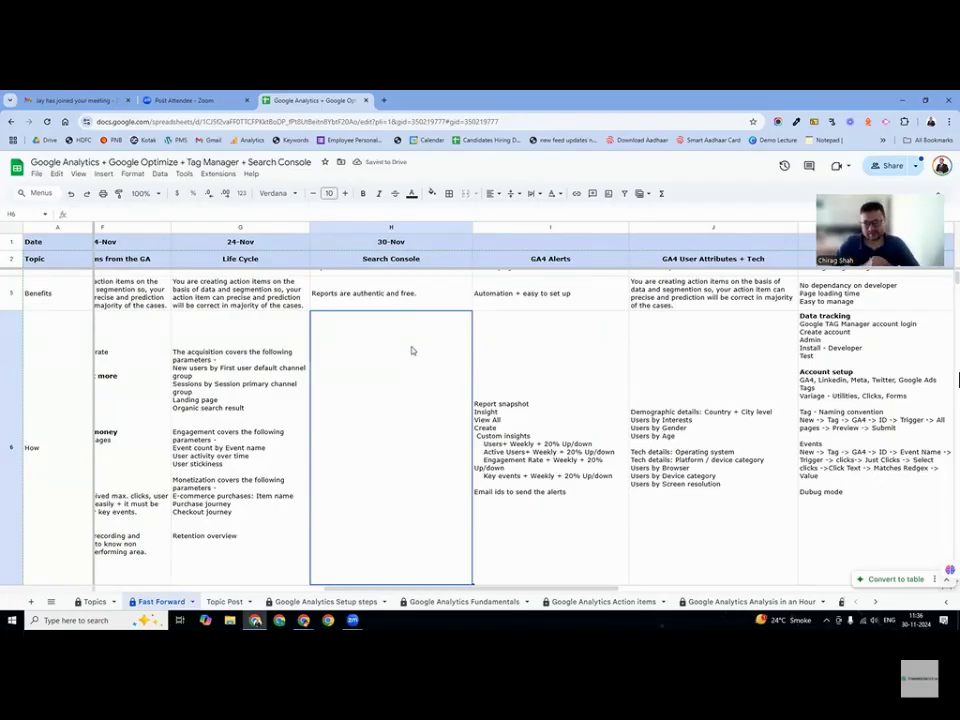
In the Search Console How cell, write "Keywords", "Buying intention" and "Informative intention" on separate lines, leaving blank lines below Buying intention
{"action": "type", "text": "Keywords"}
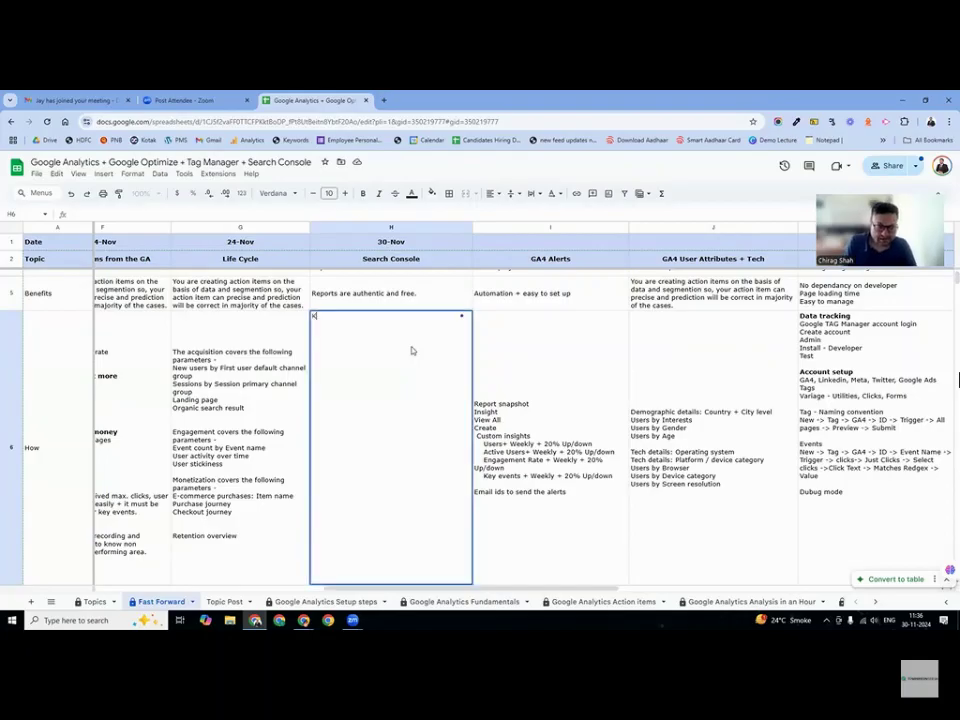
{"action": "key", "text": "alt+Return"}
{"action": "key", "text": "alt+Return"}
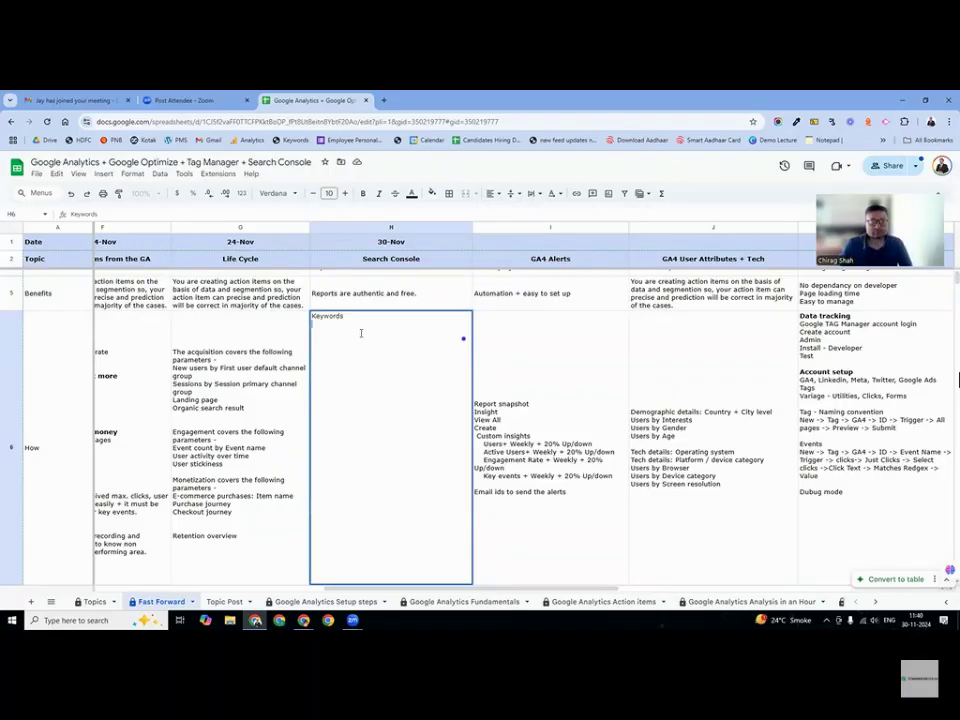
{"action": "type", "text": "Bu"}
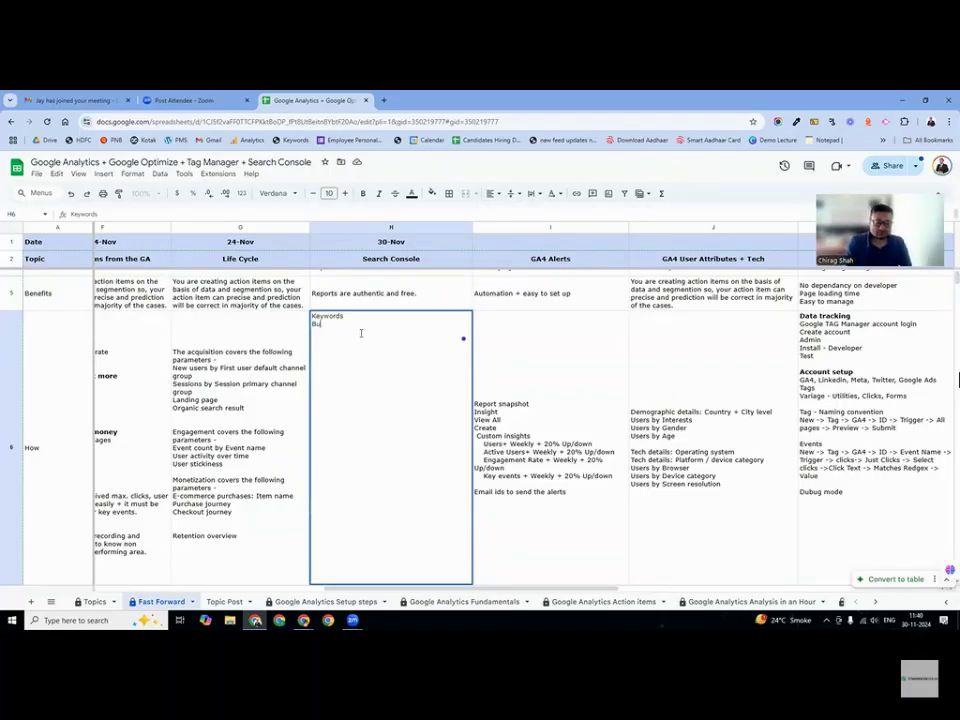
{"action": "type", "text": "ying Intention"}
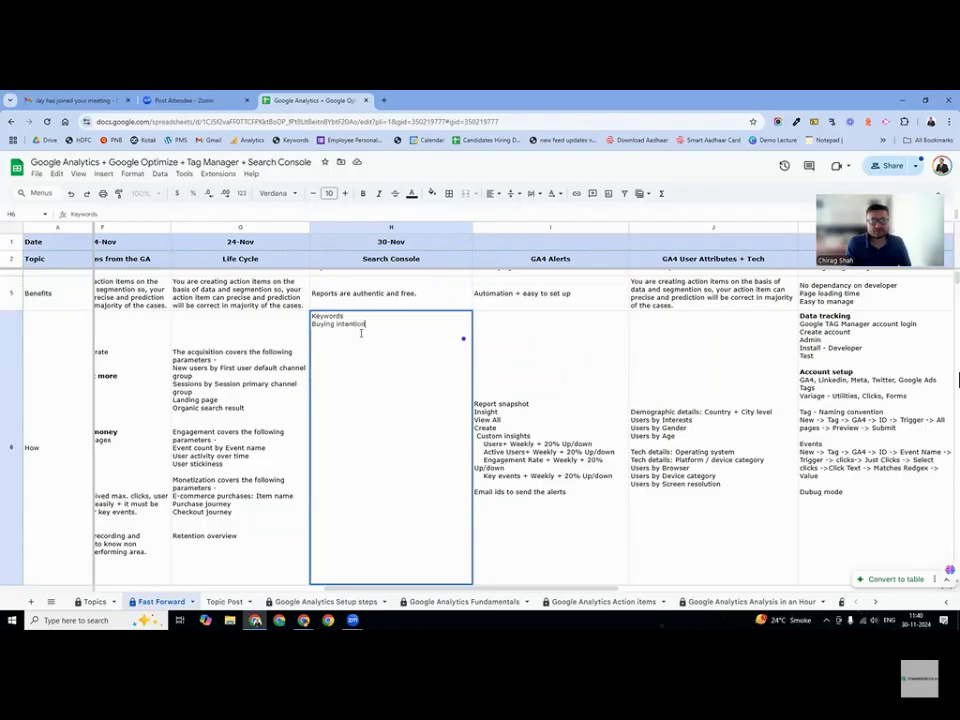
{"action": "key", "text": "alt+Return"}
{"action": "key", "text": "alt+Return"}
{"action": "type", "text": "Informative intention"}
{"action": "left_click", "coordinate": [376, 324]}
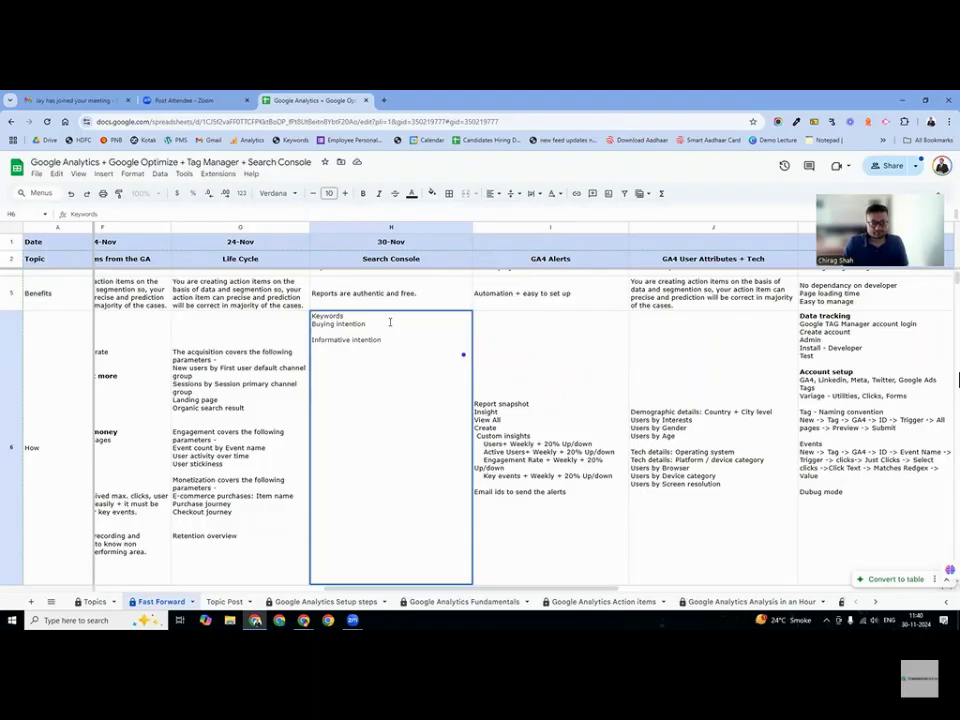
{"action": "key", "text": "alt+Return"}
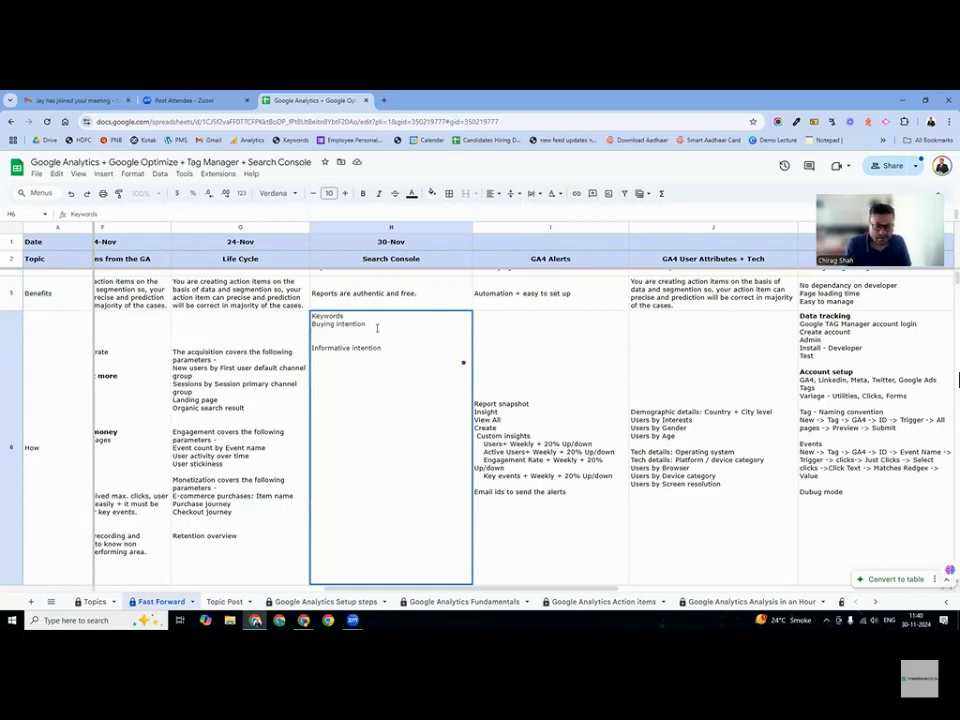
{"action": "type", "text": "Key"}
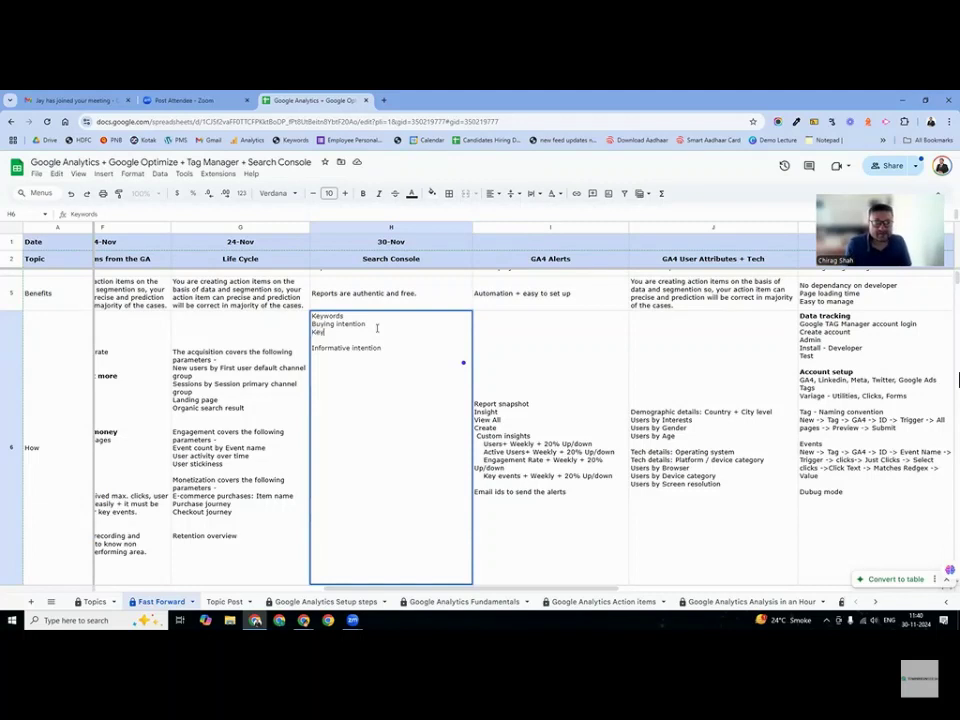
{"action": "type", "text": " event rate + "}
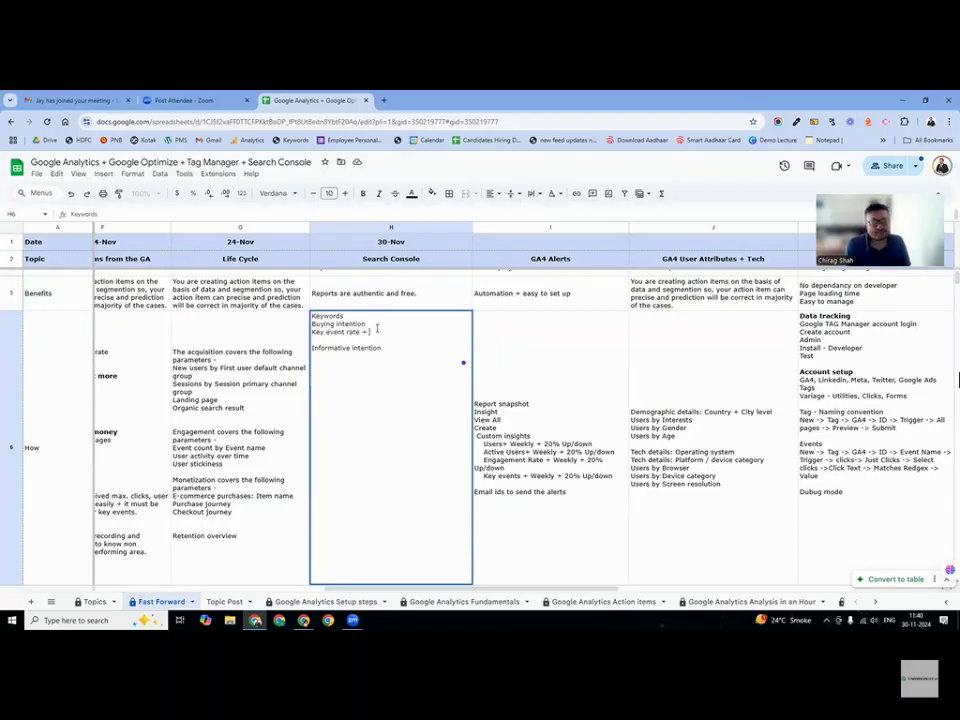
{"action": "type", "text": "Eng"}
{"action": "key", "text": "BackSpace"}
{"action": "key", "text": "BackSpace"}
{"action": "key", "text": "BackSpace"}
{"action": "key", "text": "BackSpace"}
{"action": "key", "text": "BackSpace"}
{"action": "key", "text": "BackSpace"}
{"action": "key", "text": "BackSpace"}
{"action": "key", "text": "BackSpace"}
{"action": "key", "text": "BackSpace"}
{"action": "key", "text": "BackSpace"}
{"action": "key", "text": "BackSpace"}
{"action": "key", "text": "BackSpace"}
{"action": "key", "text": "BackSpace"}
{"action": "key", "text": "BackSpace"}
{"action": "key", "text": "BackSpace"}
{"action": "key", "text": "BackSpace"}
{"action": "key", "text": "BackSpace"}
{"action": "key", "text": "BackSpace"}
{"action": "key", "text": "BackSpace"}
{"action": "key", "text": "BackSpace"}
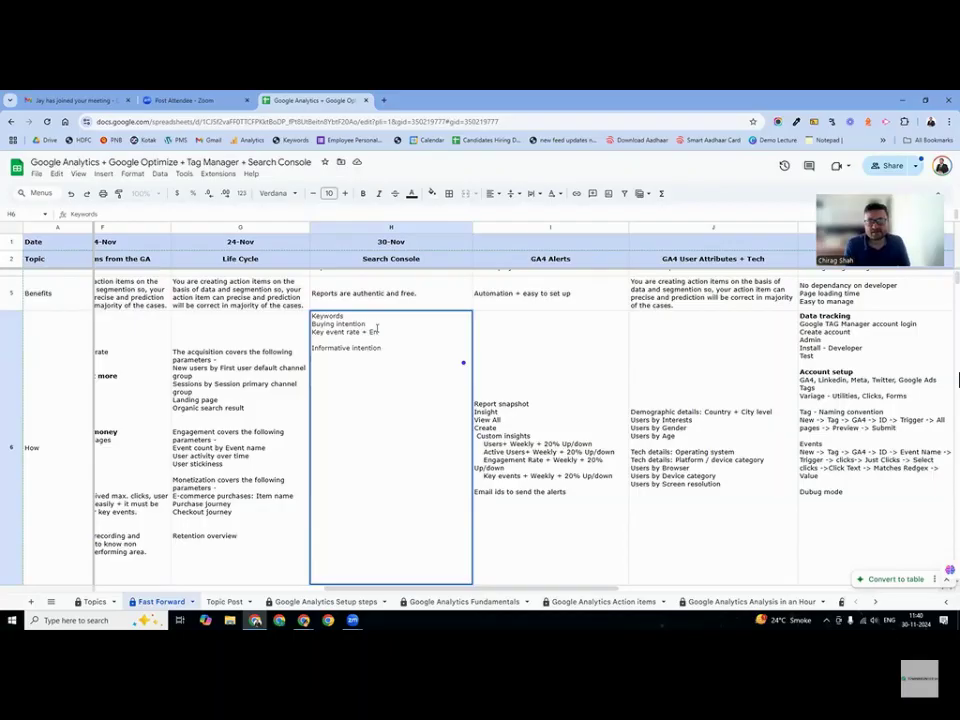
Add "Engagement rate (Work on them)" under Buying intention and "How you can capitalize informative intention keywords." under Informative intention
{"action": "type", "text": "Eng"}
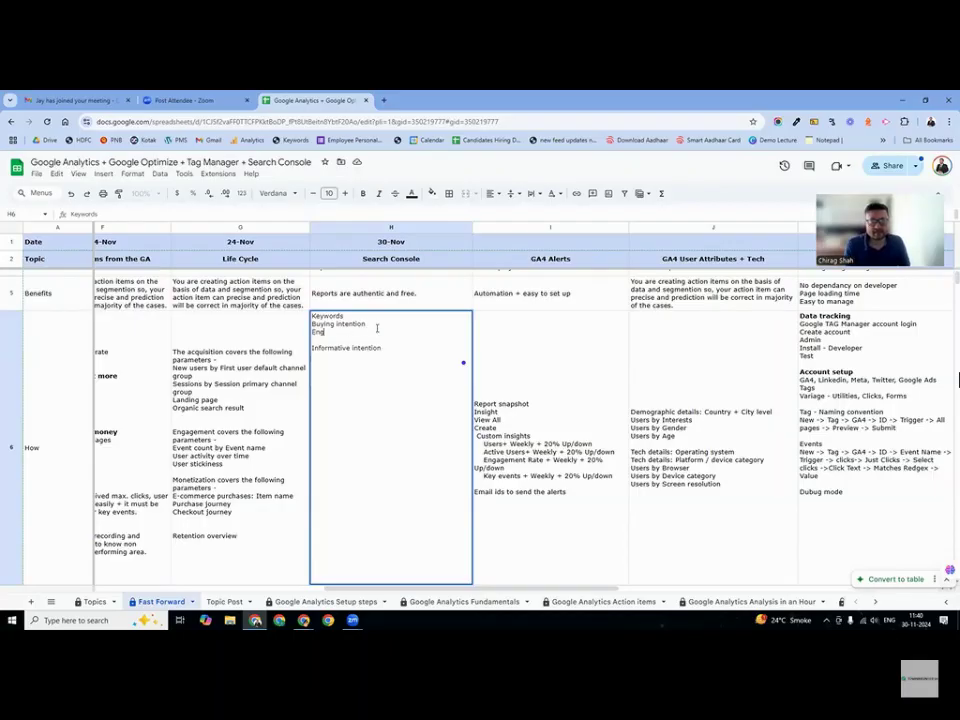
{"action": "type", "text": "agem"}
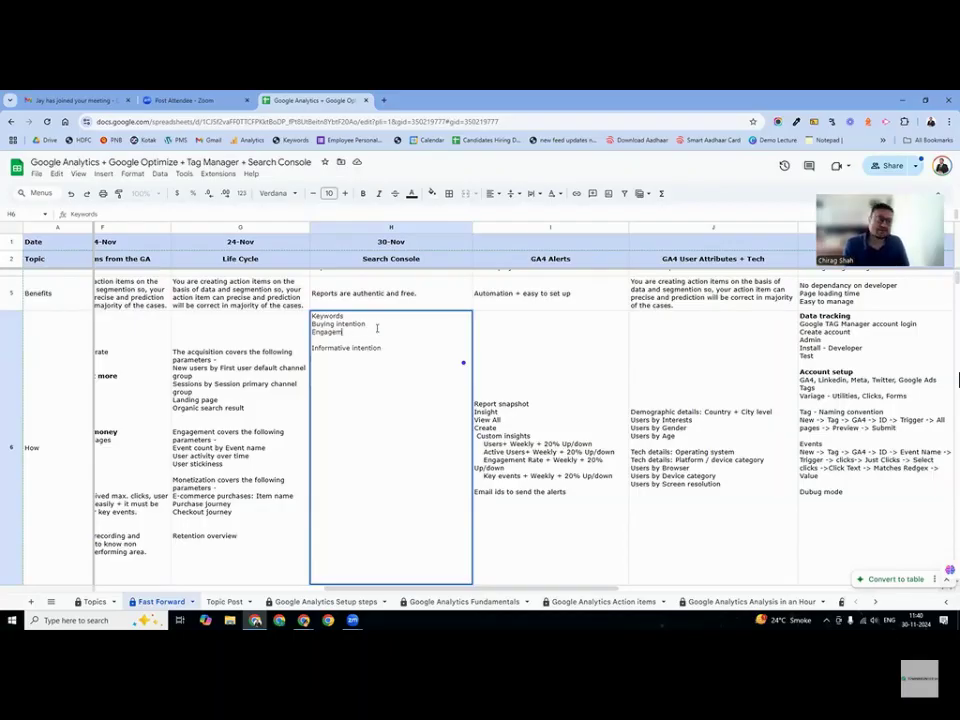
{"action": "type", "text": "ent rate"}
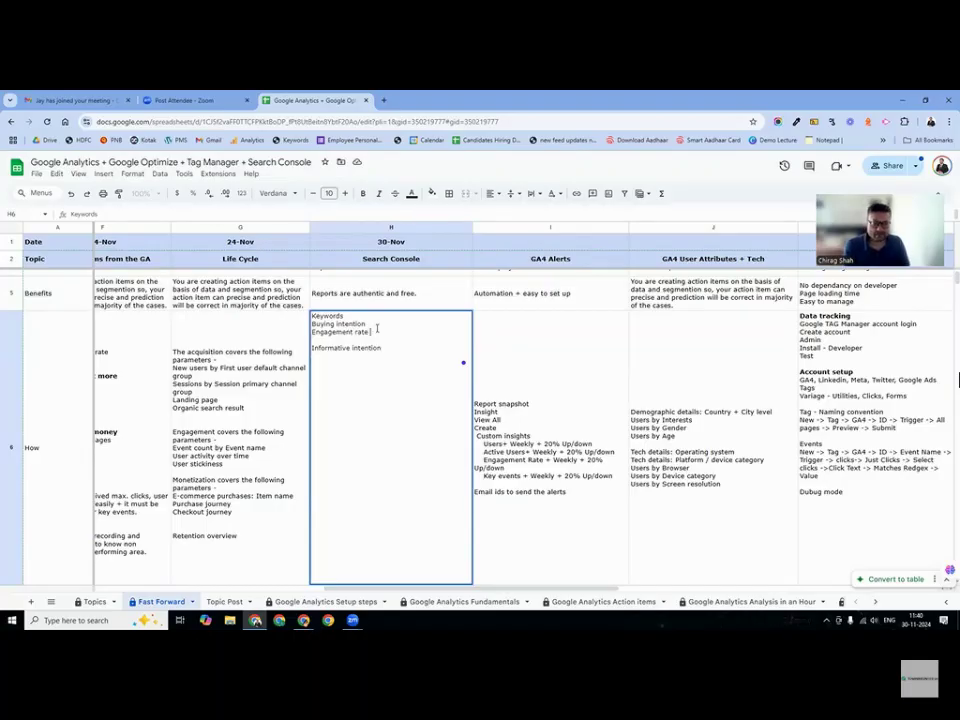
{"action": "type", "text": " (Work) on "}
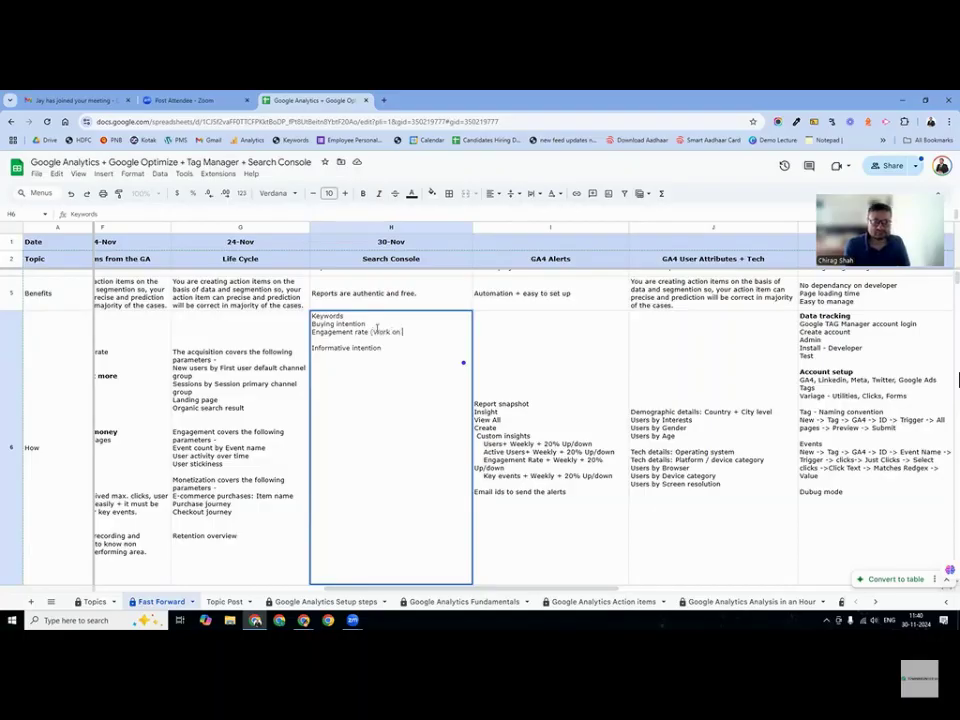
{"action": "type", "text": "them)"}
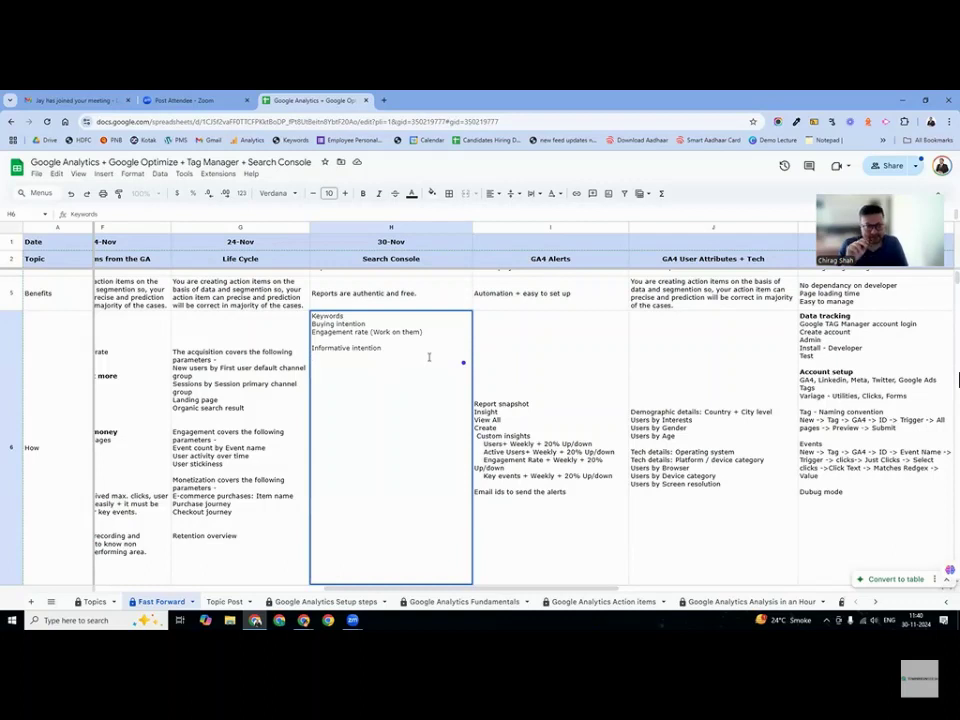
{"action": "type", "text": "How you can capitalize informative intention keywor"}
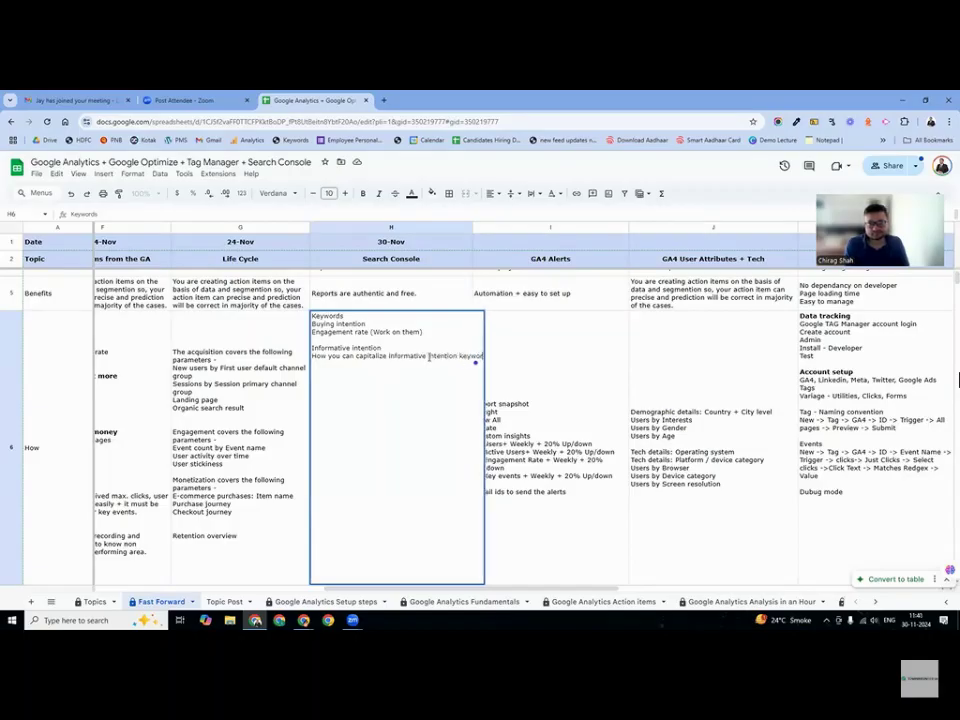
{"action": "type", "text": "ds."}
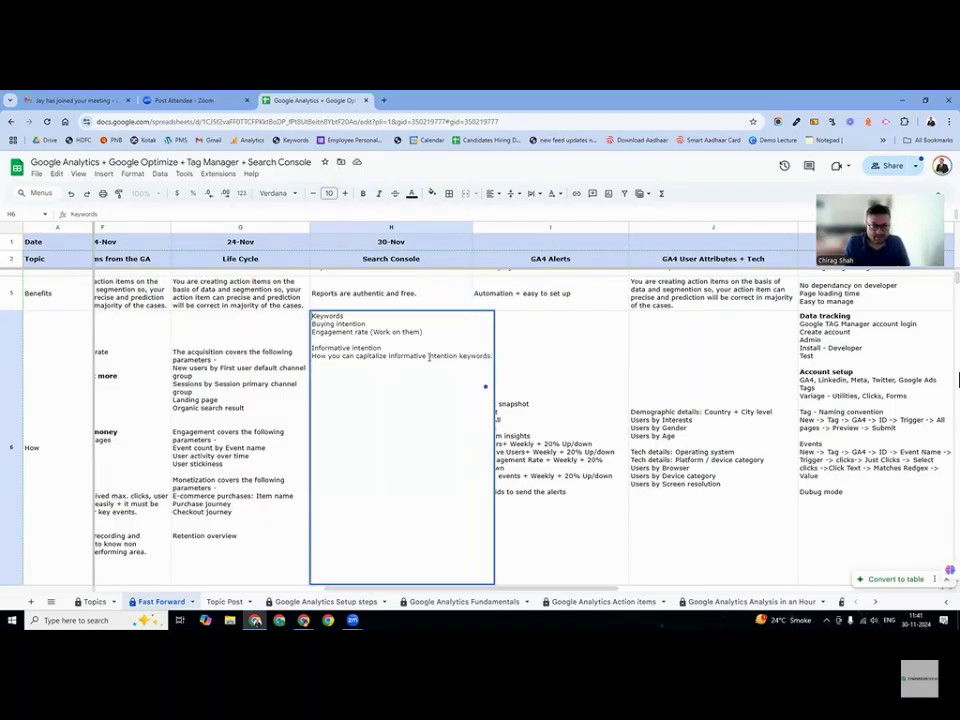
Change the "Keywords" line in the Search Console How cell to "Keywords report" and add "Landing page" below the existing notes
{"action": "key", "text": "ctrl+Home"}
{"action": "key", "text": "End"}
{"action": "type", "text": "re"}
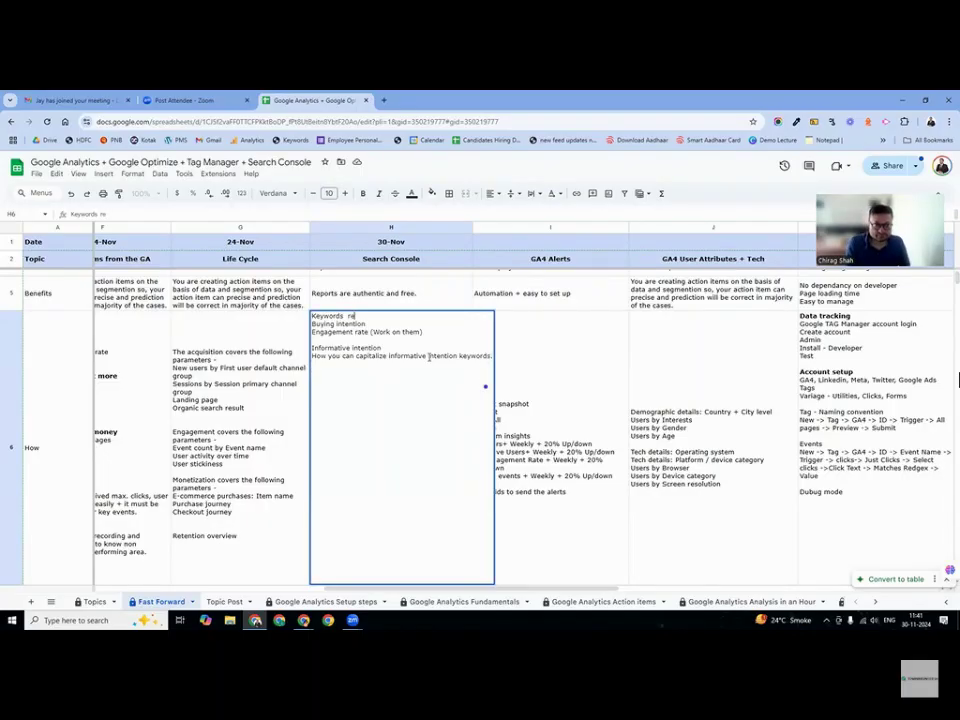
{"action": "type", "text": "port"}
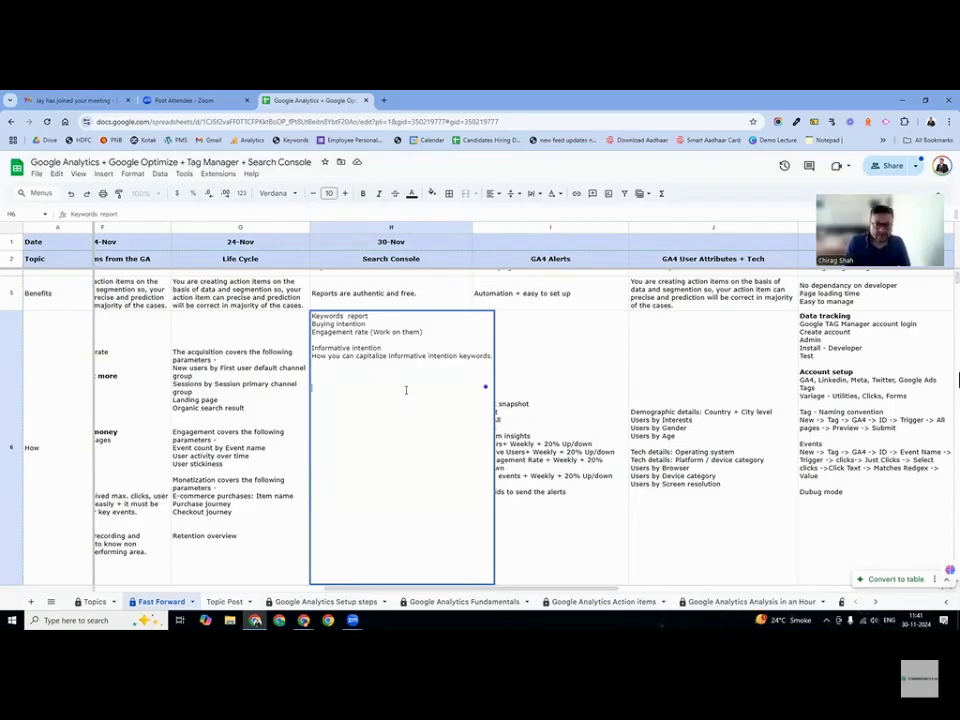
{"action": "key", "text": "ctrl+End"}
{"action": "type", "text": "Landing page"}
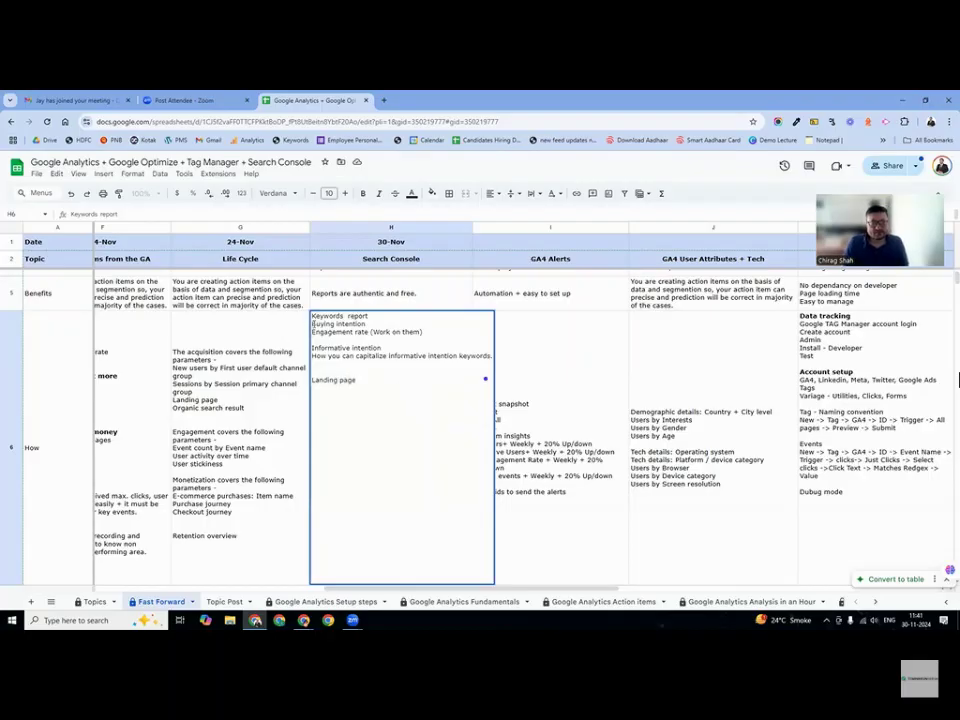
Copy the line "Engagement rate (Work on them)" to a new line under "Landing page" in the Search Console How cell
{"action": "left_click_drag", "start_coordinate": [316, 332], "coordinate": [424, 332]}
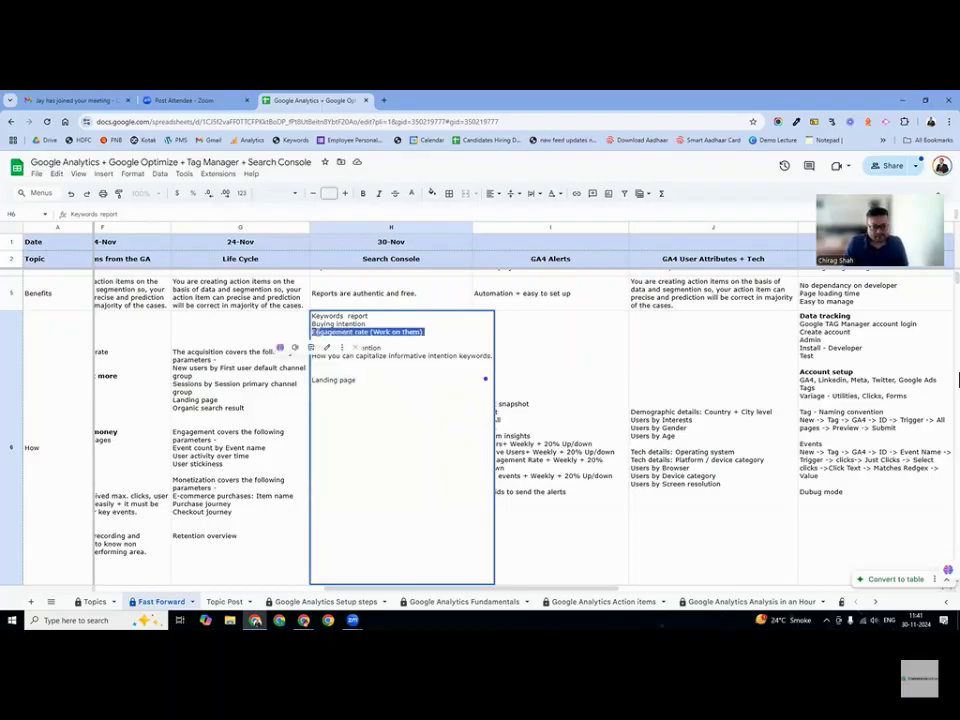
{"action": "key", "text": "ctrl+c"}
{"action": "left_click", "coordinate": [364, 381]}
{"action": "key", "text": "Return"}
{"action": "key", "text": "ctrl+v"}
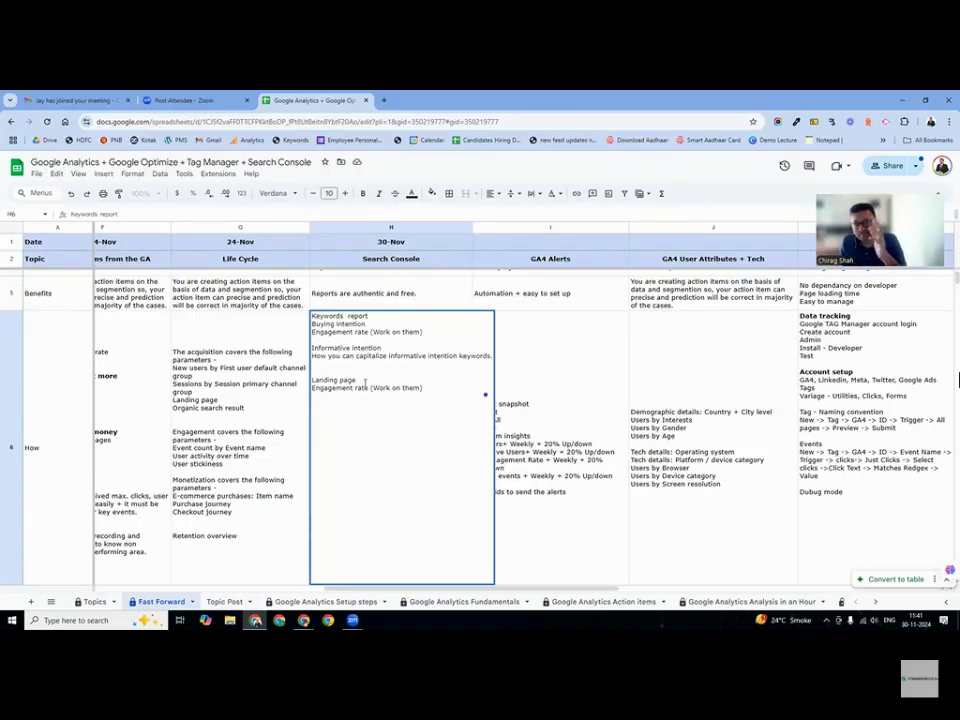
{"action": "left_click", "coordinate": [274, 375]}
Copy the Life Cycle column's Best Practices text into the Search Console column's Best Practices cell
{"action": "left_click", "coordinate": [349, 406]}
{"action": "scroll", "coordinate": [348, 521], "scroll_direction": "down", "scroll_amount": 2}
{"action": "left_click", "coordinate": [348, 522]}
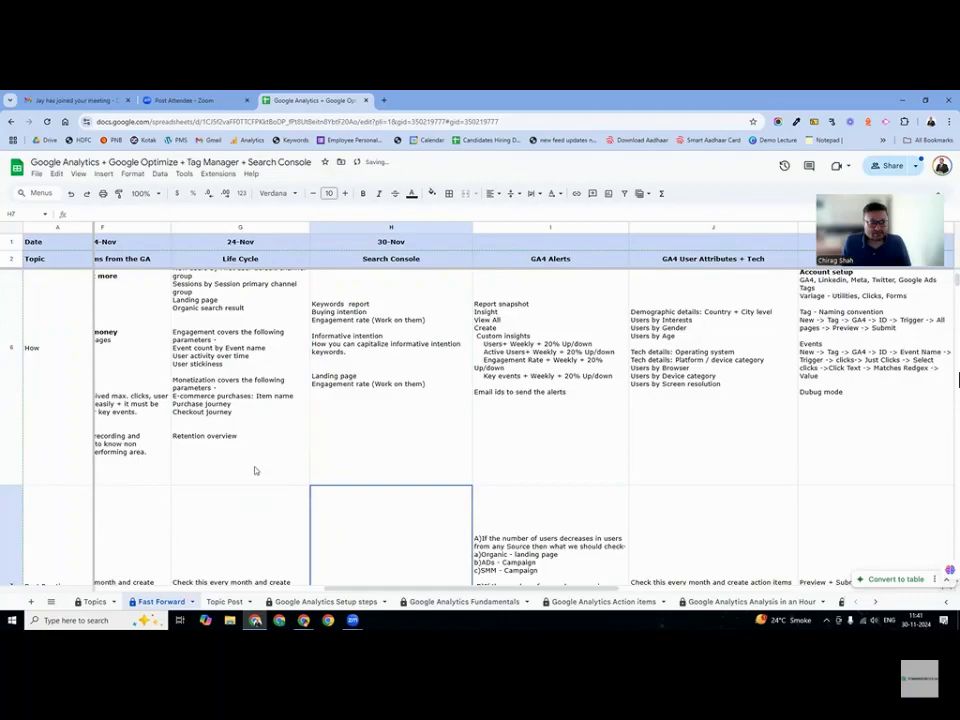
{"action": "scroll", "coordinate": [255, 467], "scroll_direction": "down", "scroll_amount": 2}
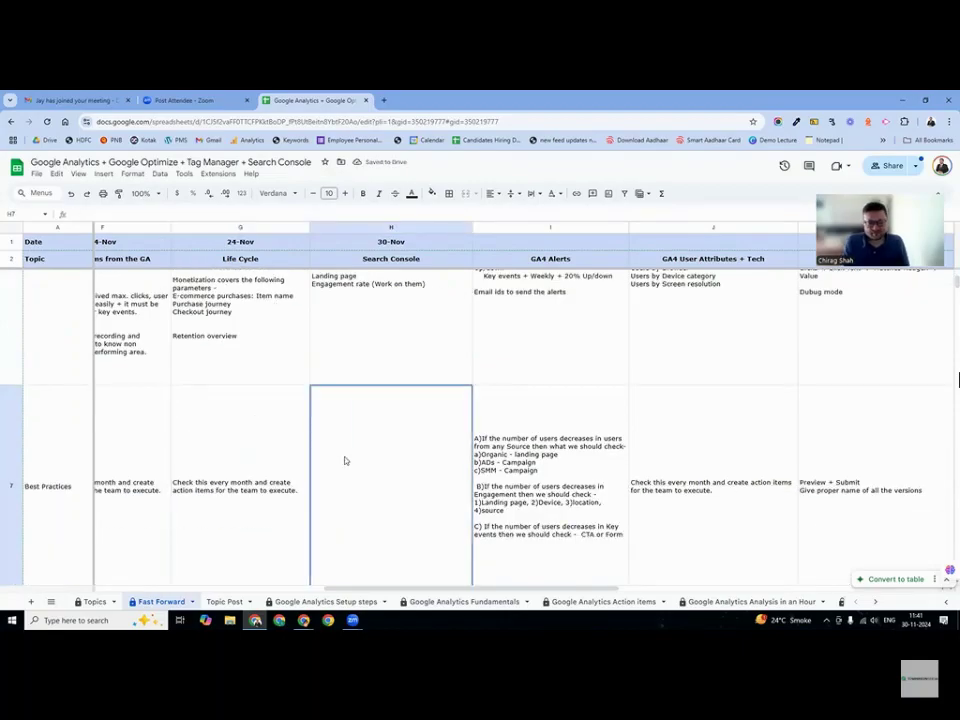
{"action": "type", "text": "CV"}
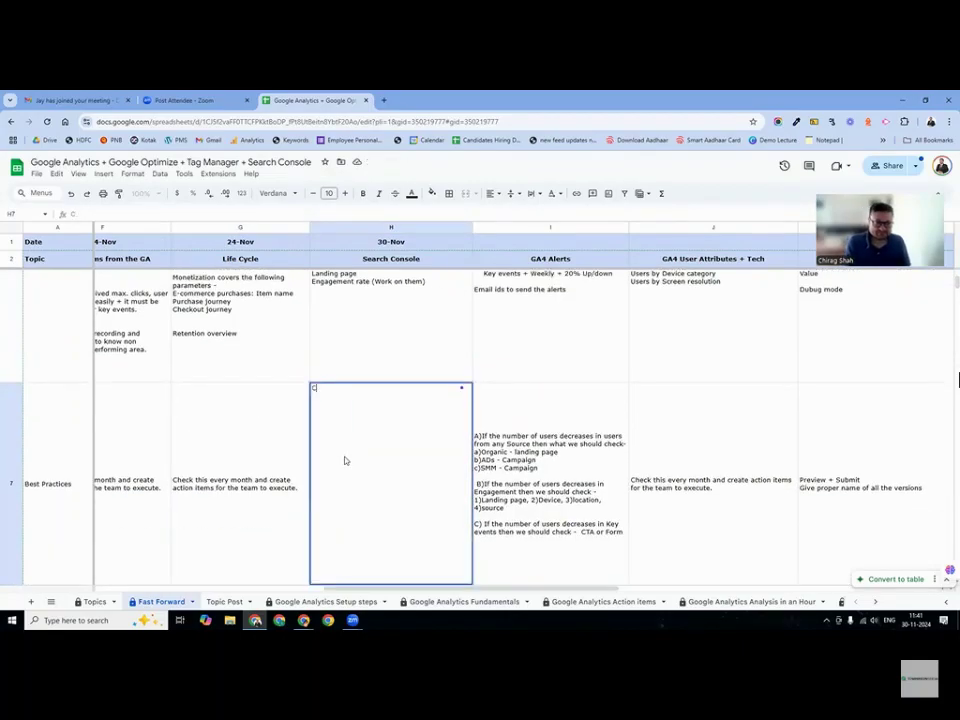
{"action": "left_click", "coordinate": [266, 460]}
{"action": "key", "text": "ctrl+c"}
{"action": "key", "text": "Right"}
{"action": "key", "text": "ctrl+v"}
Copy the Life Cycle column's KPI text into the Search Console column's KPI cell
{"action": "key", "text": "Down"}
{"action": "key", "text": "Down"}
{"action": "key", "text": "Up"}
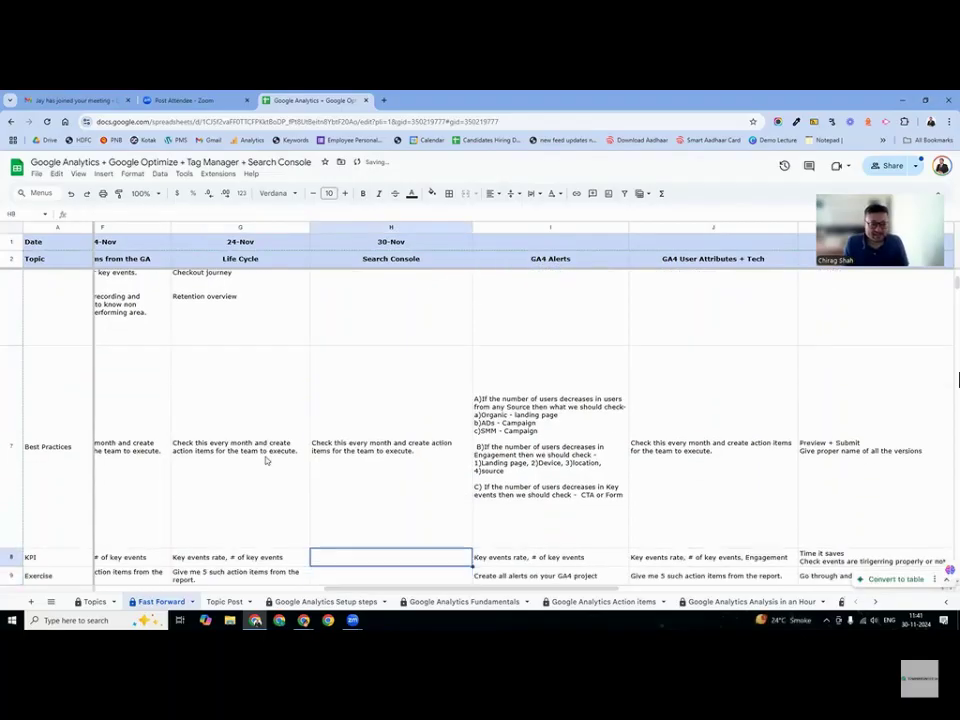
{"action": "key", "text": "Left"}
{"action": "key", "text": "ctrl+c"}
{"action": "key", "text": "Right"}
{"action": "key", "text": "ctrl+v"}
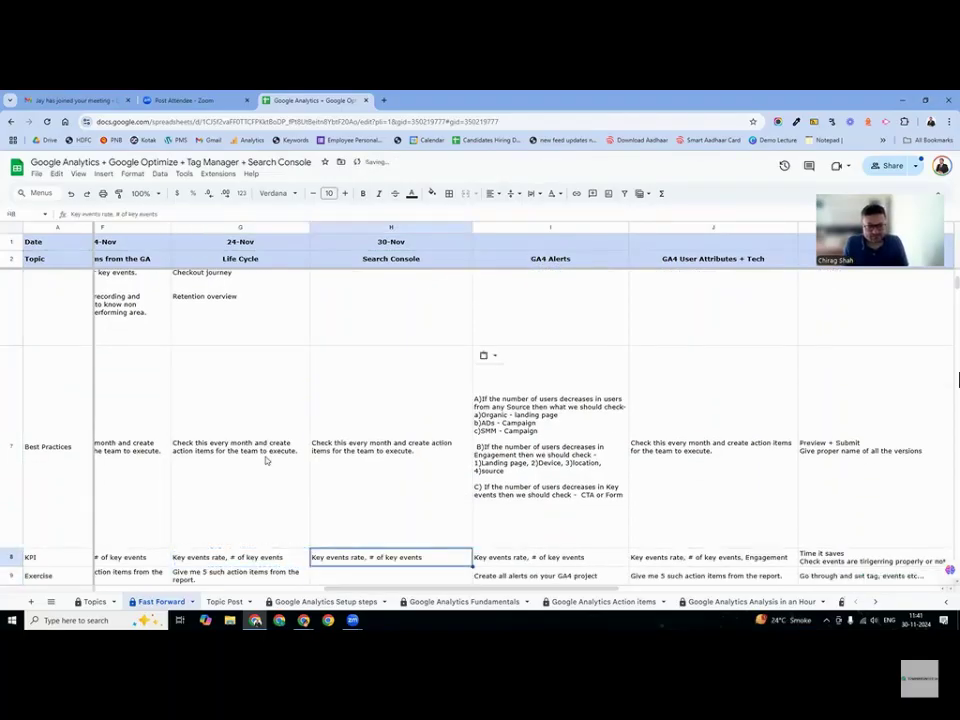
Enter "Engagement rate" as the KPI in the Search Console column
{"action": "type", "text": "Enga"}
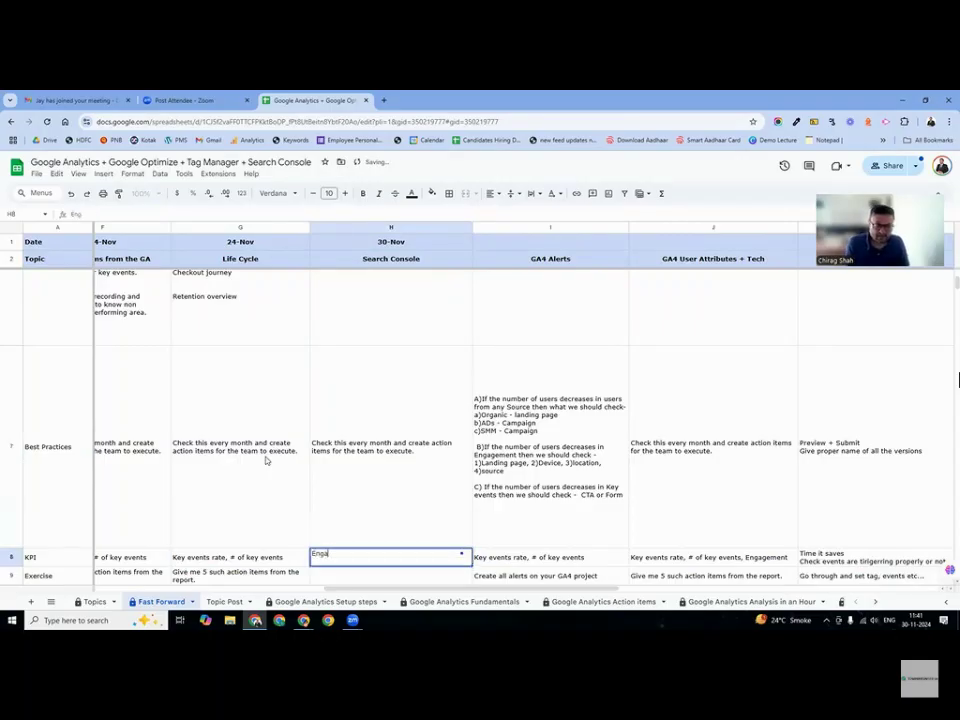
{"action": "type", "text": "gement rate"}
{"action": "key", "text": "Return"}
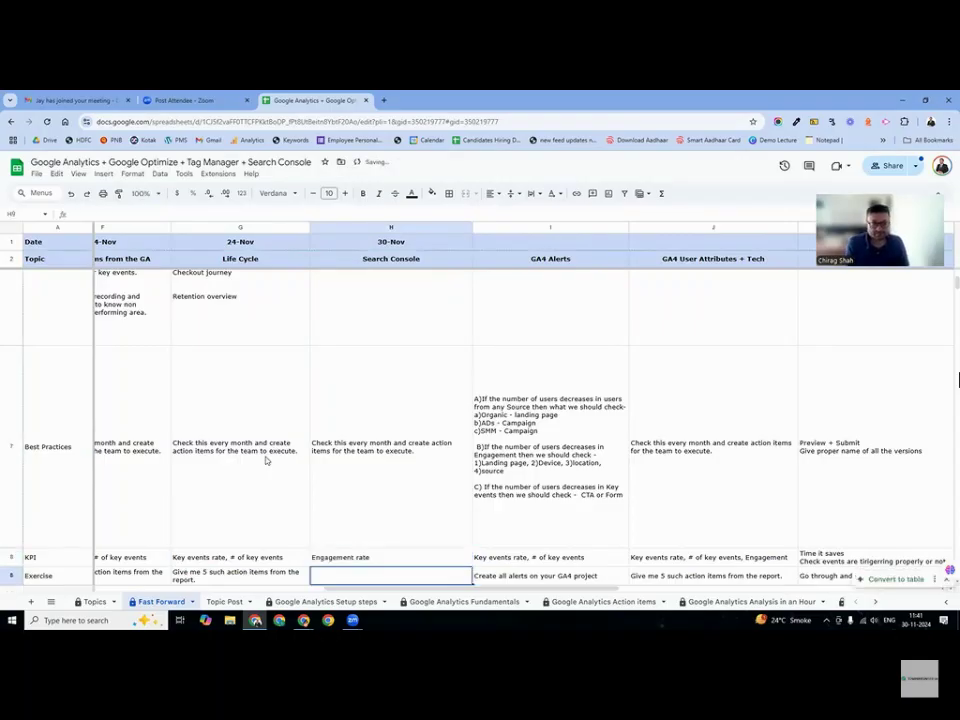
Copy the Life Cycle column's Exercise text and its "60 Mins" time into the matching Search Console cells
{"action": "scroll", "coordinate": [266, 461], "scroll_direction": "down", "scroll_amount": 2}
{"action": "key", "text": "Left"}
{"action": "key", "text": "ctrl+c"}
{"action": "key", "text": "Right"}
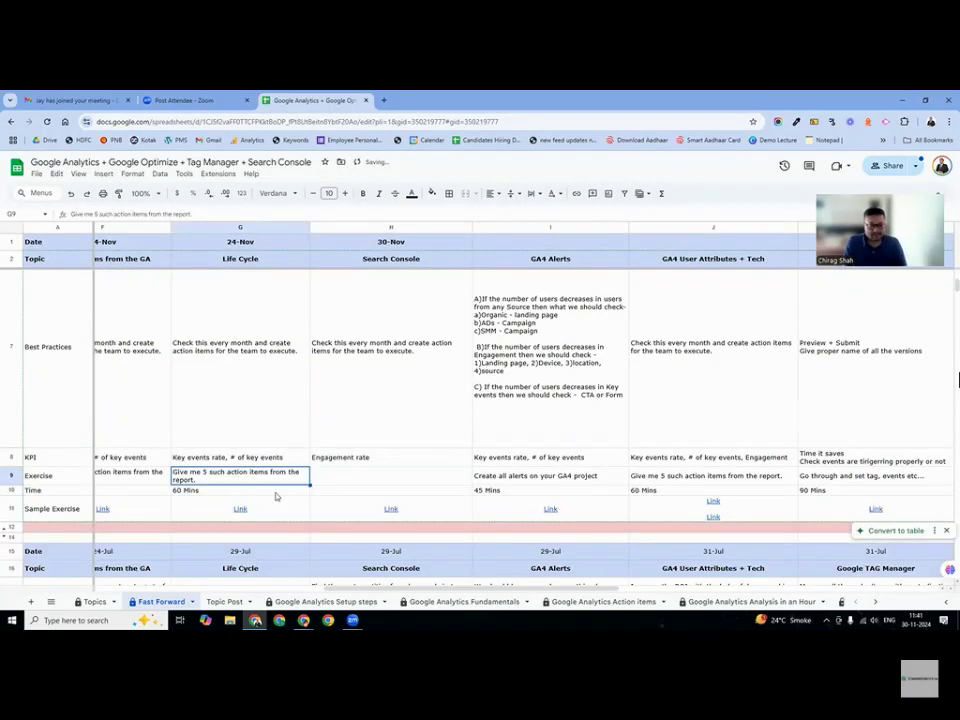
{"action": "key", "text": "ctrl+v"}
{"action": "left_click", "coordinate": [276, 494]}
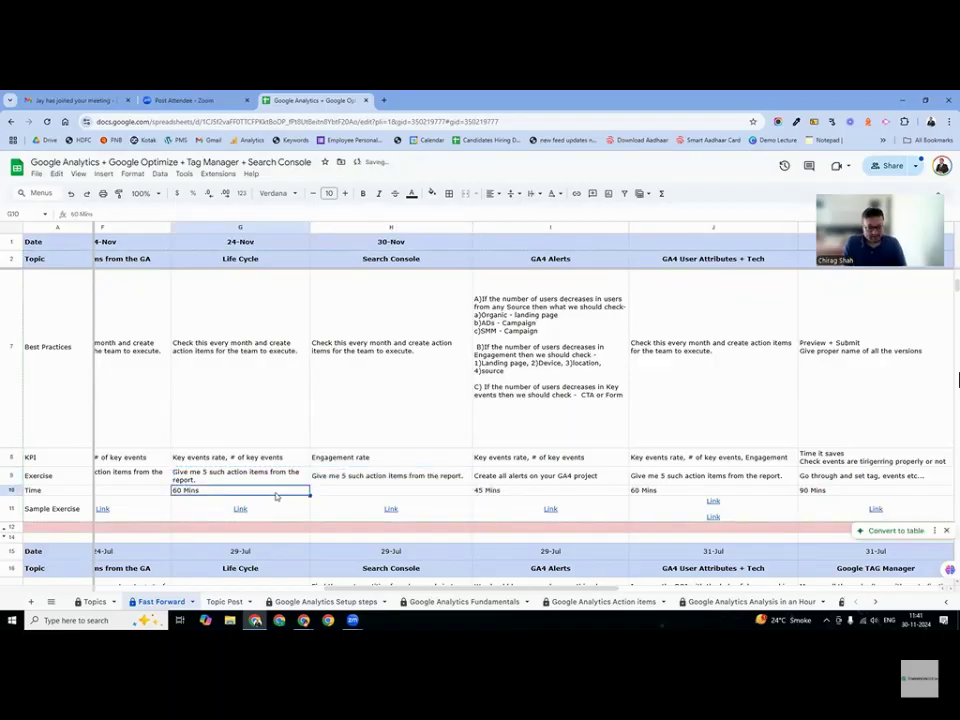
{"action": "key", "text": "ctrl+c"}
{"action": "key", "text": "Right"}
{"action": "key", "text": "ctrl+v"}
Review the GA4 Alerts column from its Topic row through its Time row
{"action": "key", "text": "Right"}
{"action": "key", "text": "Left"}
{"action": "key", "text": "Right"}
{"action": "key", "text": "Up"}
{"action": "key", "text": "Up"}
{"action": "key", "text": "Up"}
{"action": "key", "text": "Up"}
{"action": "key", "text": "Up"}
{"action": "key", "text": "Up"}
{"action": "key", "text": "Up"}
{"action": "key", "text": "Up"}
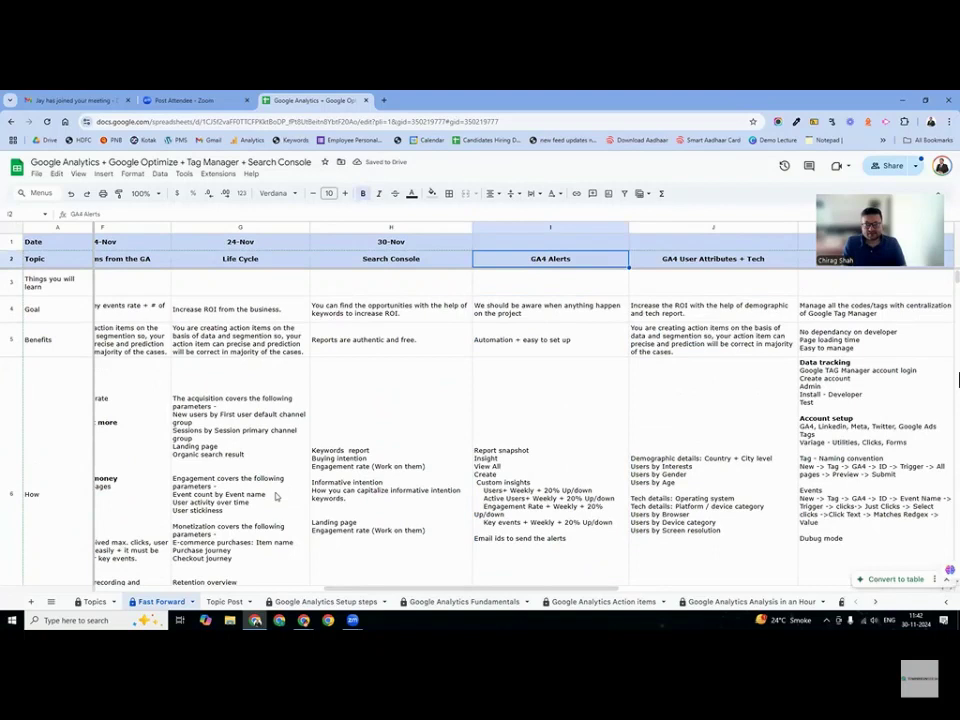
{"action": "key", "text": "shift+Down"}
{"action": "key", "text": "shift+Down"}
{"action": "key", "text": "shift+Down"}
{"action": "key", "text": "shift+Down"}
{"action": "key", "text": "shift+Down"}
{"action": "key", "text": "shift+Down"}
{"action": "key", "text": "shift+Down"}
{"action": "key", "text": "shift+Down"}
{"action": "key", "text": "shift+Down"}
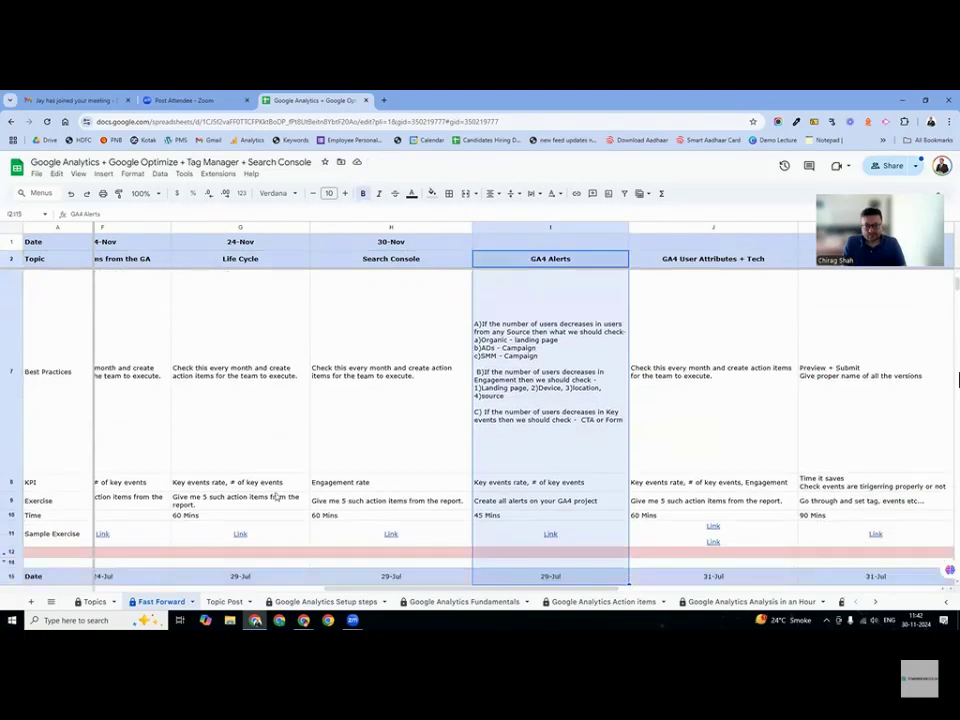
{"action": "key", "text": "shift+Up"}
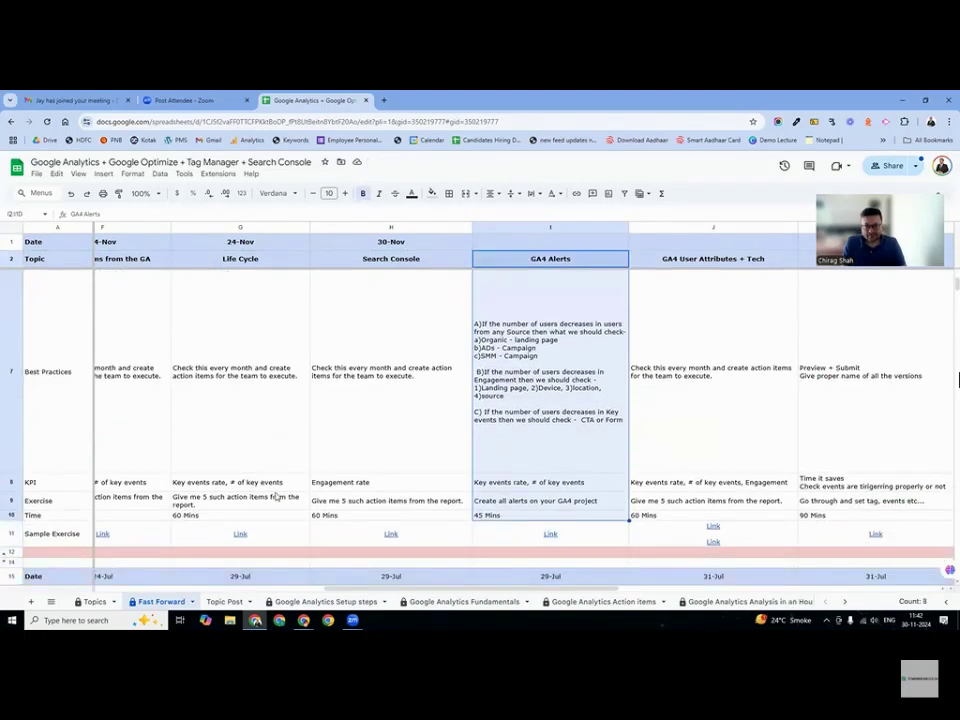
Enter the date 11-30 in the Date row of the GA4 Alerts column
{"action": "key", "text": "Up"}
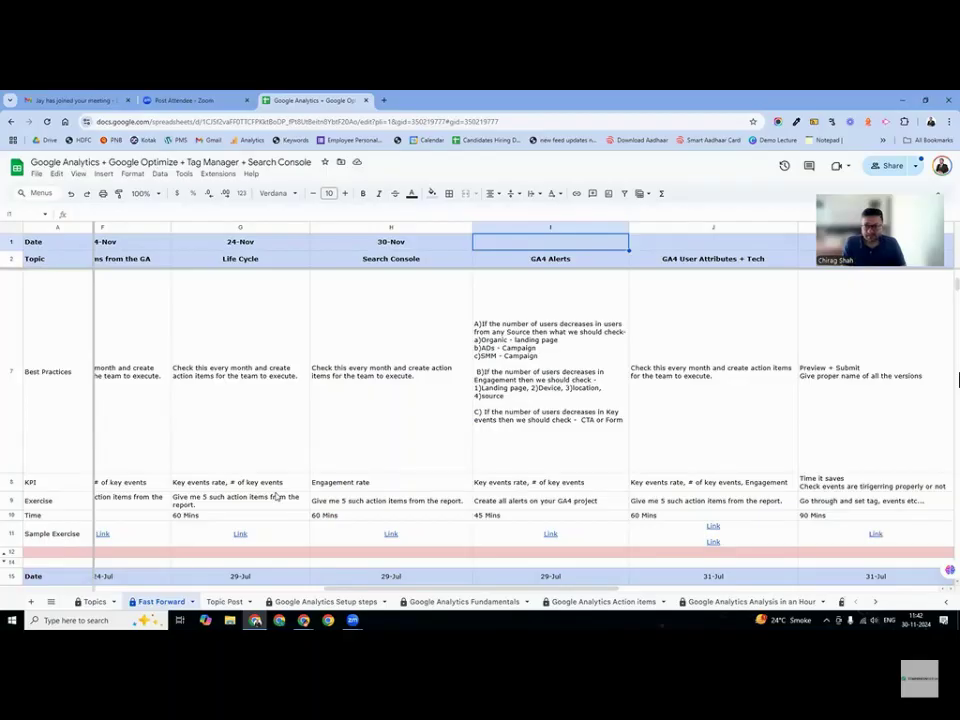
{"action": "type", "text": "11-3"}
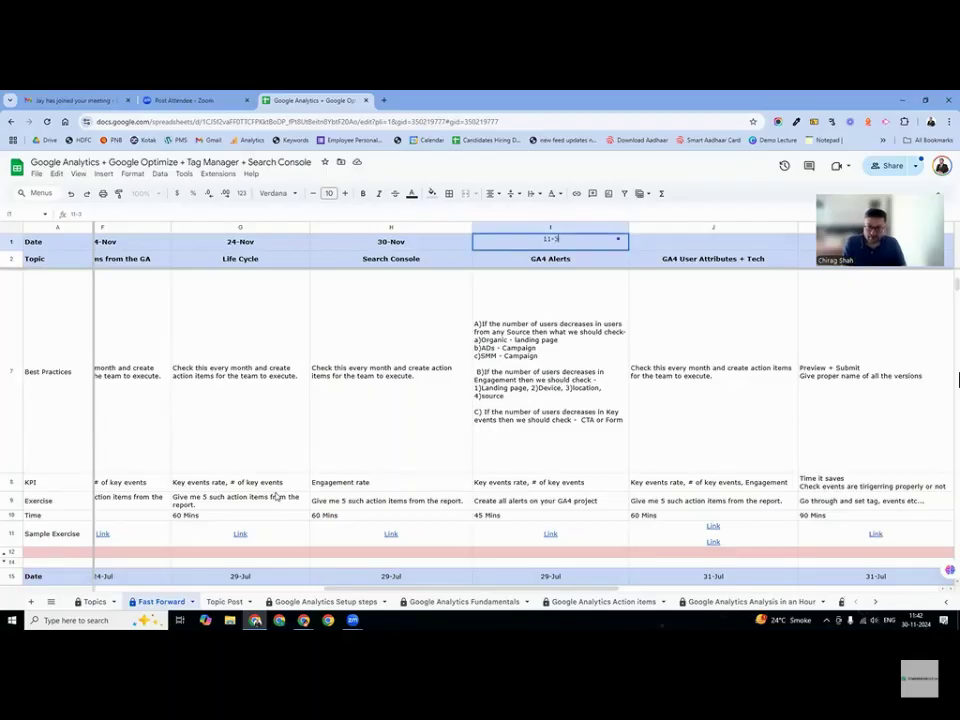
{"action": "type", "text": "0"}
{"action": "key", "text": "ctrl+Return"}
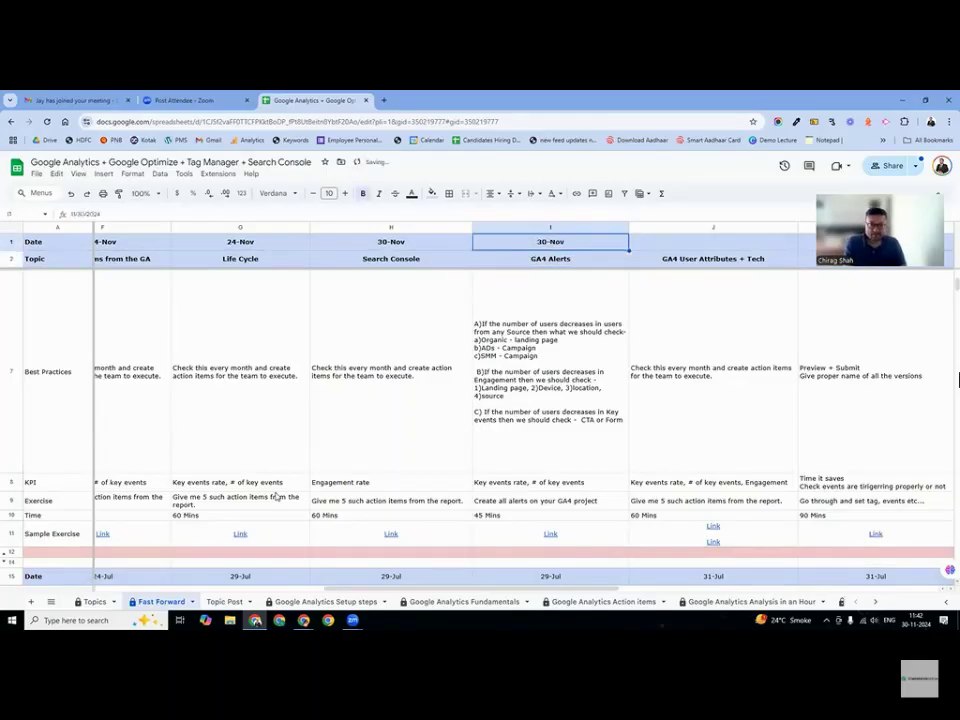
Copy the GA4 Alerts date into the Date row of the GA4 User Attributes + Tech column
{"action": "key", "text": "Right"}
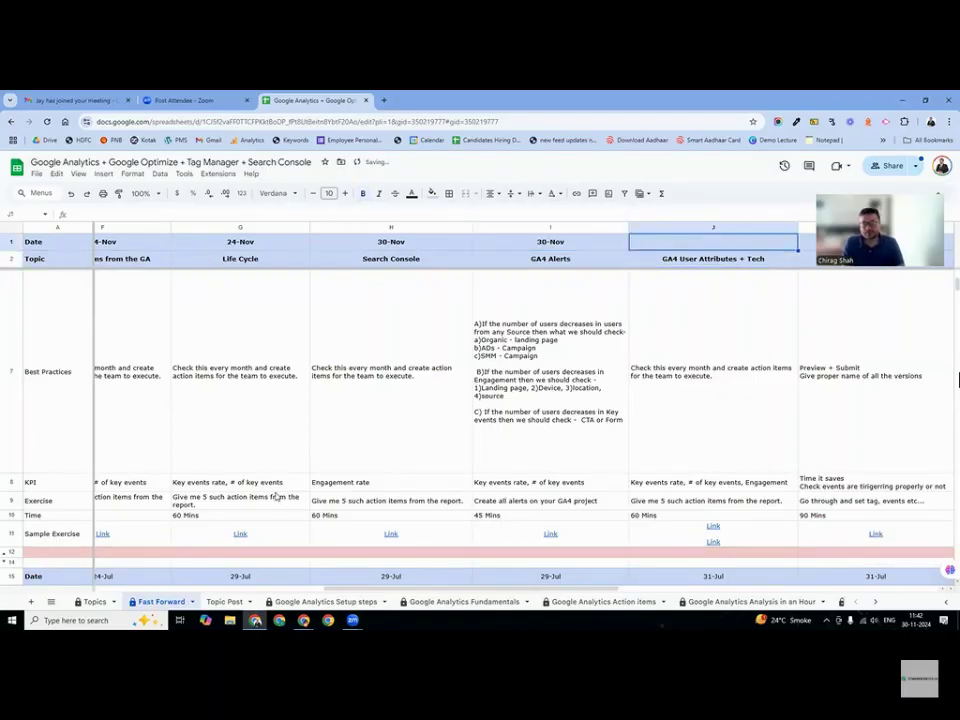
{"action": "key", "text": "Left"}
{"action": "key", "text": "ctrl+c"}
{"action": "key", "text": "Right"}
{"action": "key", "text": "ctrl+v"}
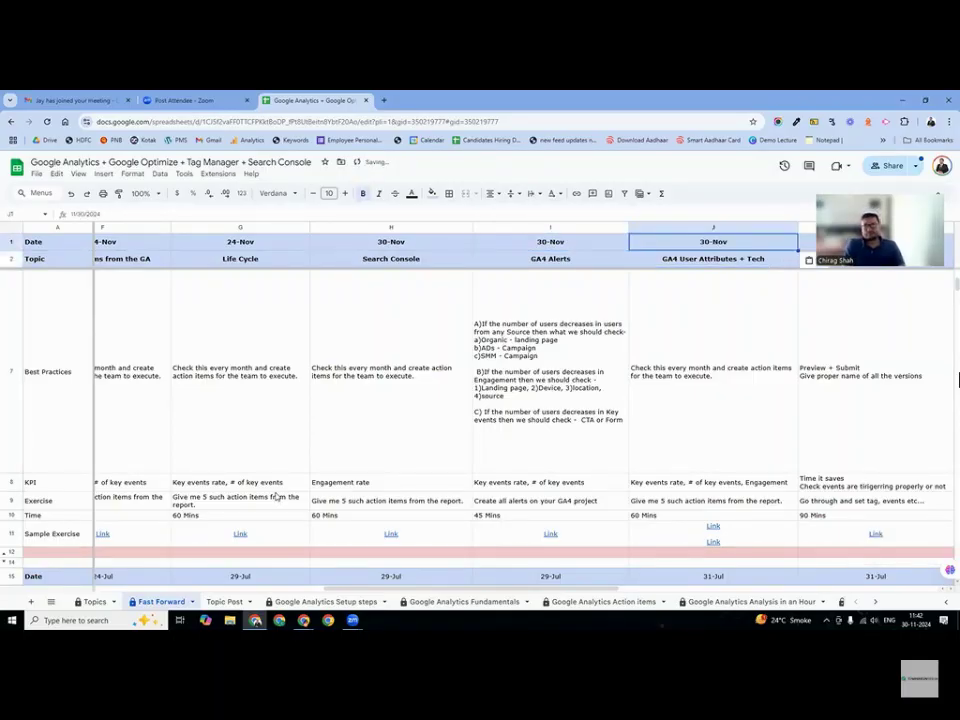
Switch to the Google Analytics window and open the Demographic details: Device category report under User attributes
{"action": "key", "text": "Down"}
{"action": "key", "text": "Down"}
{"action": "key", "text": "Down"}
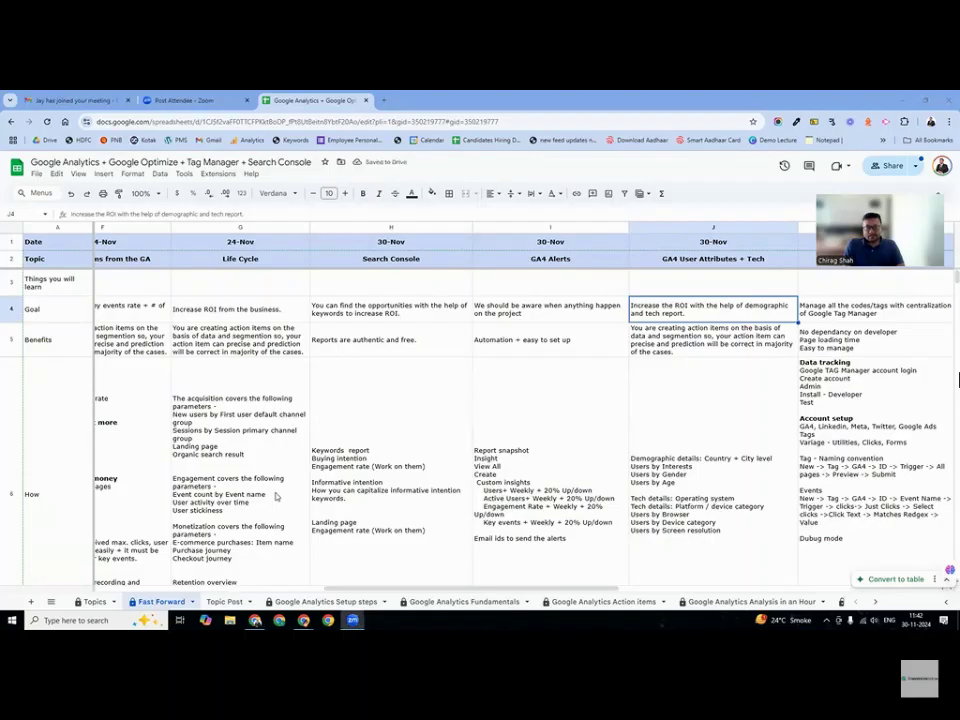
{"action": "mouse_move", "coordinate": [303, 620]}
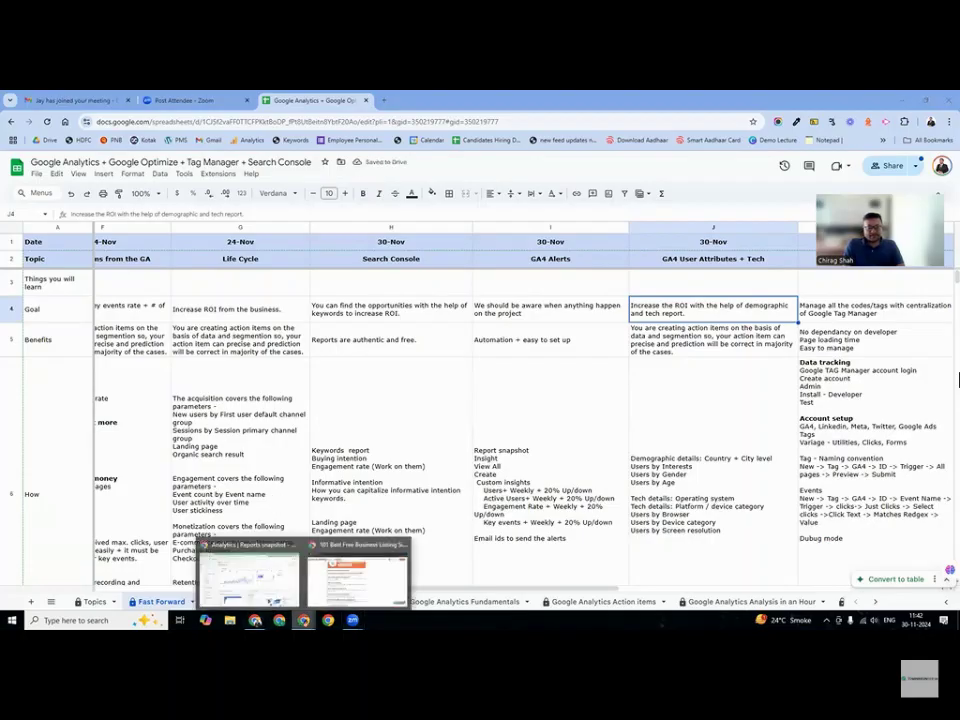
{"action": "left_click", "coordinate": [250, 572]}
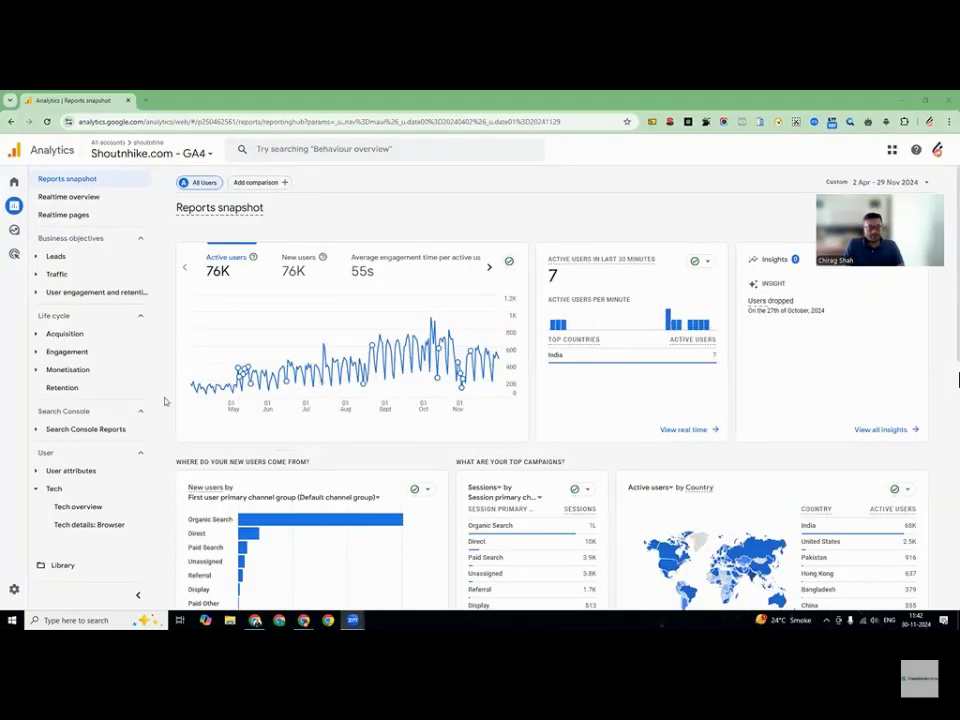
{"action": "left_click", "coordinate": [80, 471]}
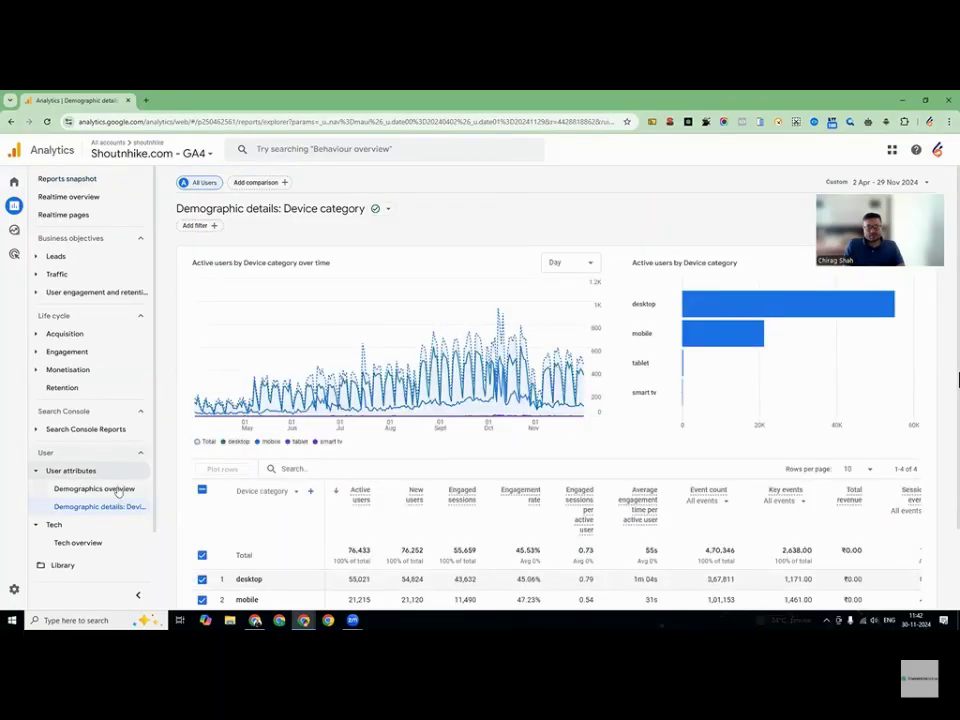
Open a blank Notepad window and move it clear of the report's title
{"action": "key", "text": "super+r"}
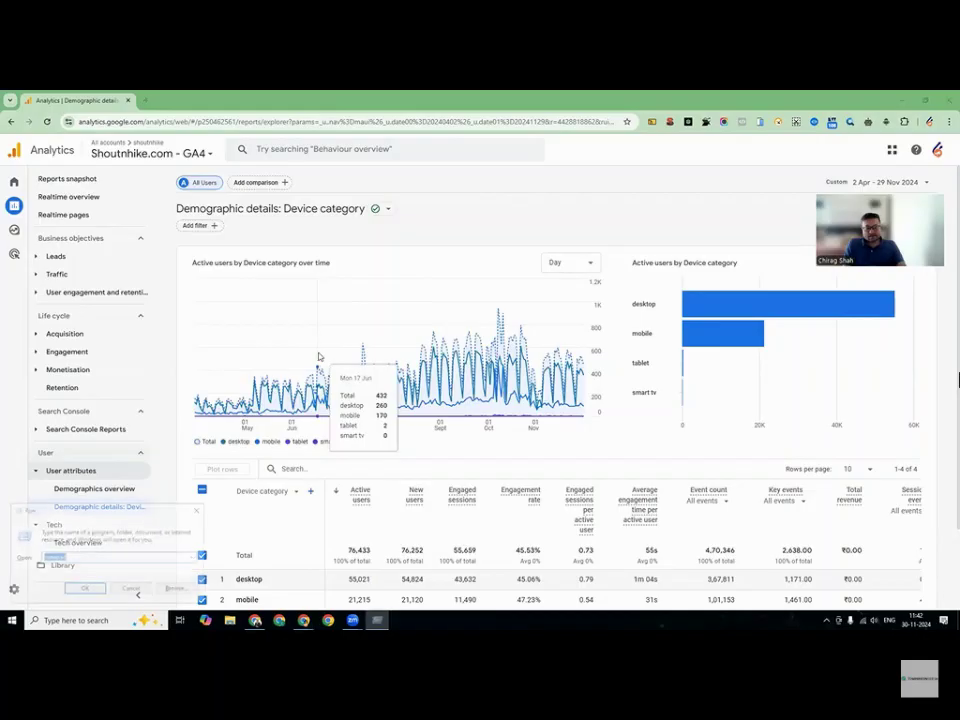
{"action": "type", "text": "notepad"}
{"action": "key", "text": "Return"}
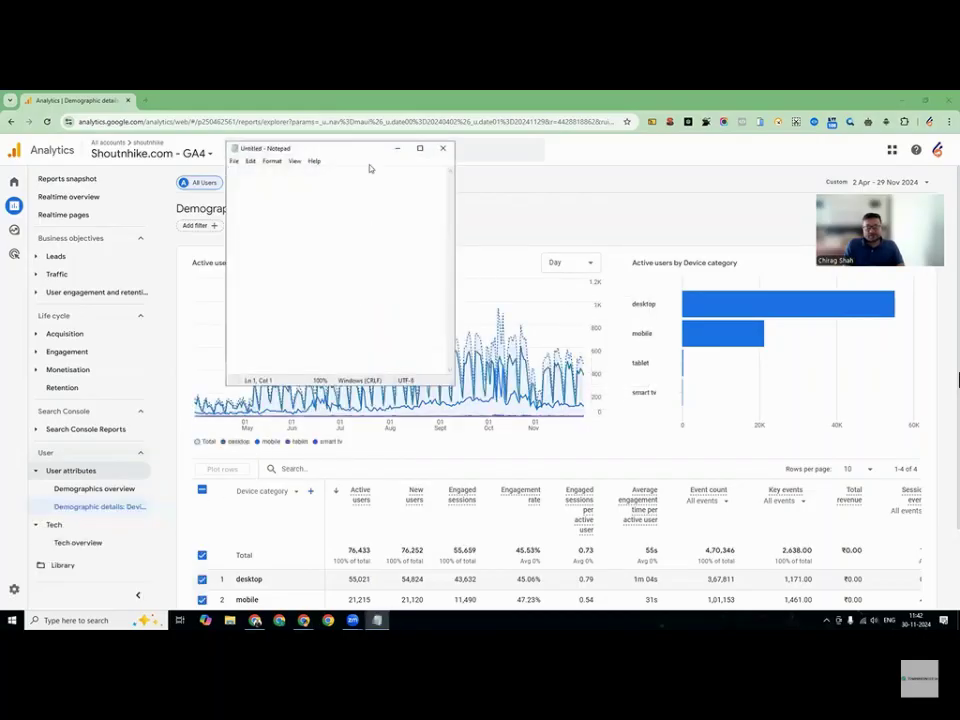
{"action": "left_click_drag", "start_coordinate": [360, 150], "coordinate": [698, 150]}
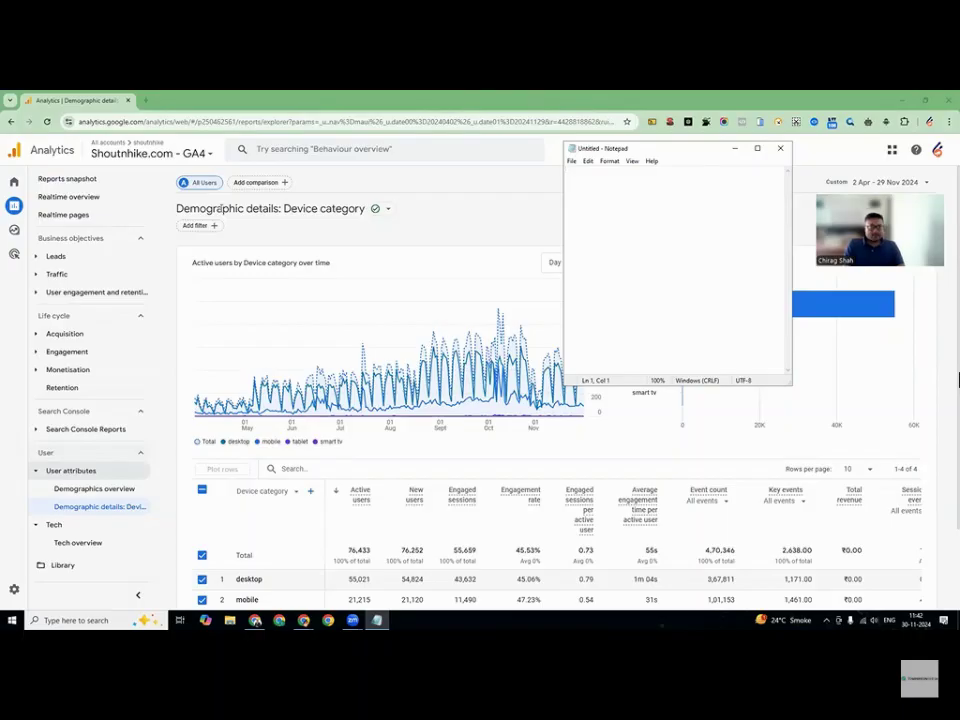
Copy the report title "Demographic details: Device category" into the Notepad note as its heading, followed by a blank line
{"action": "left_click_drag", "start_coordinate": [177, 208], "coordinate": [366, 208]}
{"action": "key", "text": "ctrl+c"}
{"action": "key", "text": "alt+Tab"}
{"action": "key", "text": "ctrl+v"}
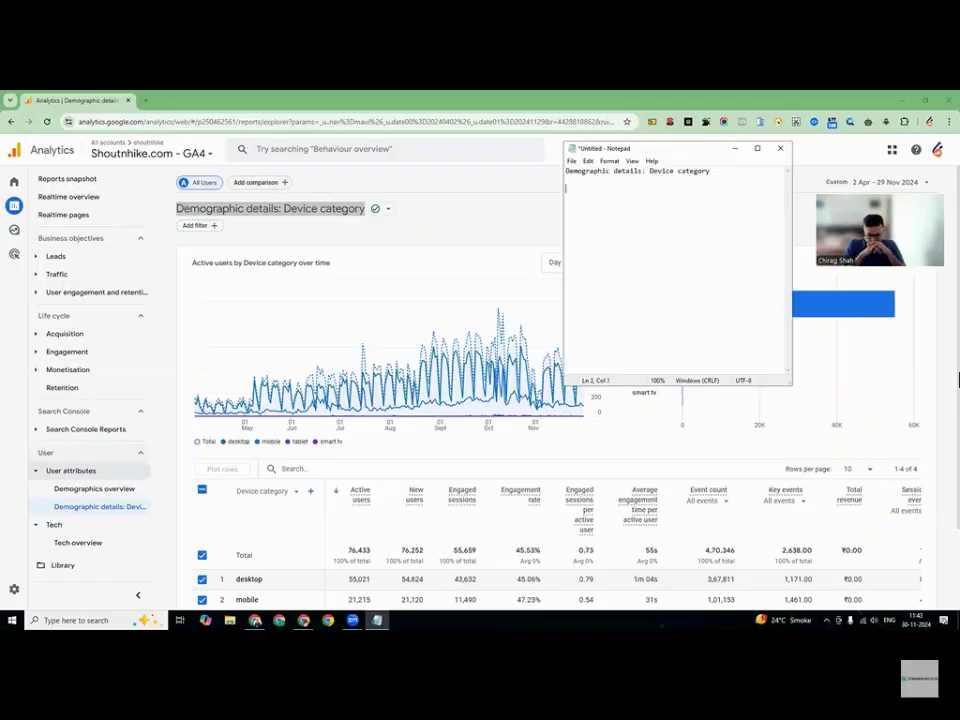
{"action": "key", "text": "Return"}
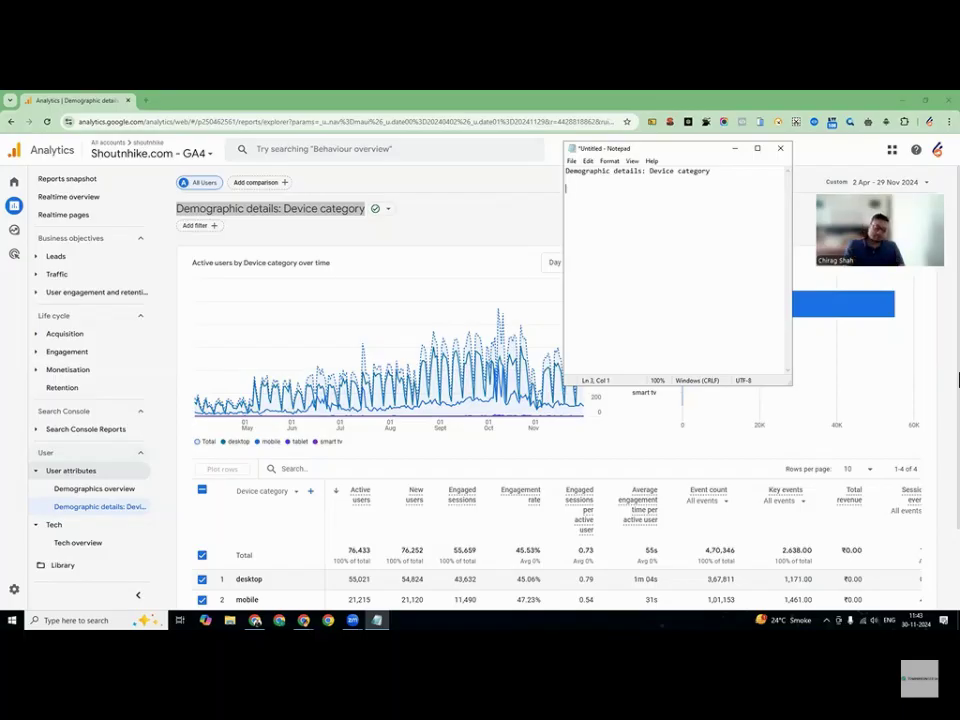
Write "Device peroforming good in terms of key event rate + engagement rate." under the note's heading, followed by a blank line
{"action": "type", "text": "Device perc"}
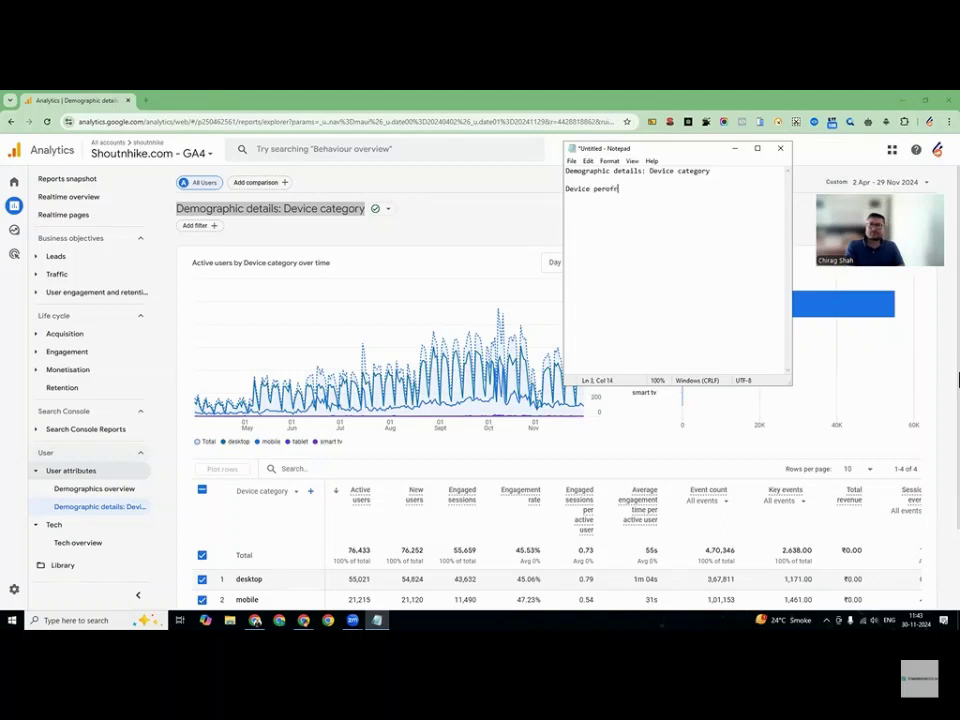
{"action": "type", "text": "forming good in terms of key event"}
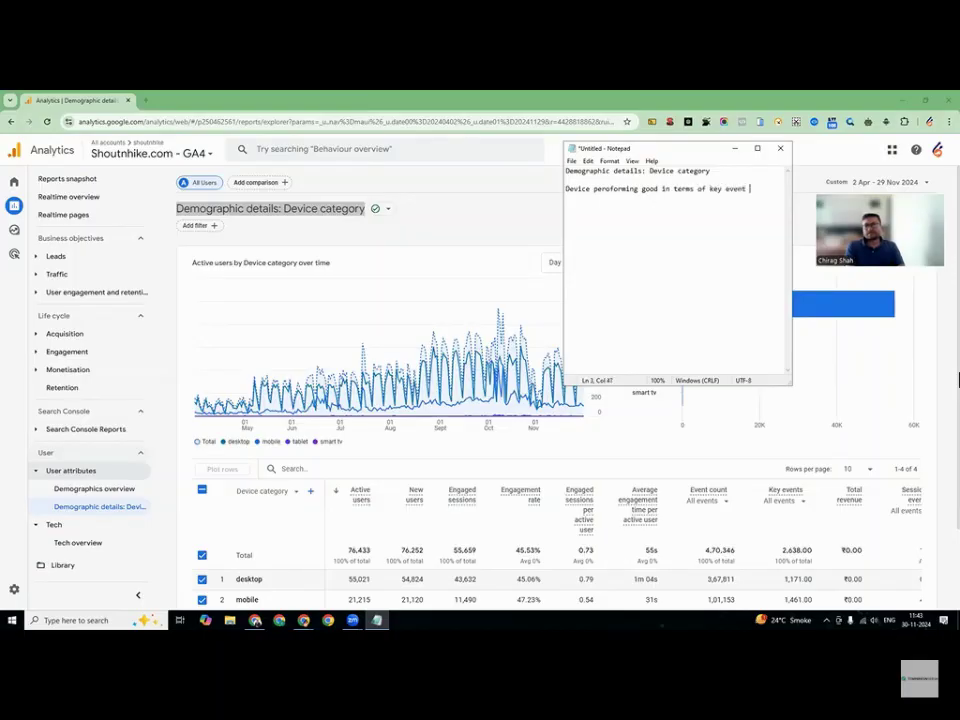
{"action": "type", "text": "ate a"}
{"action": "type", "text": "ement rate."}
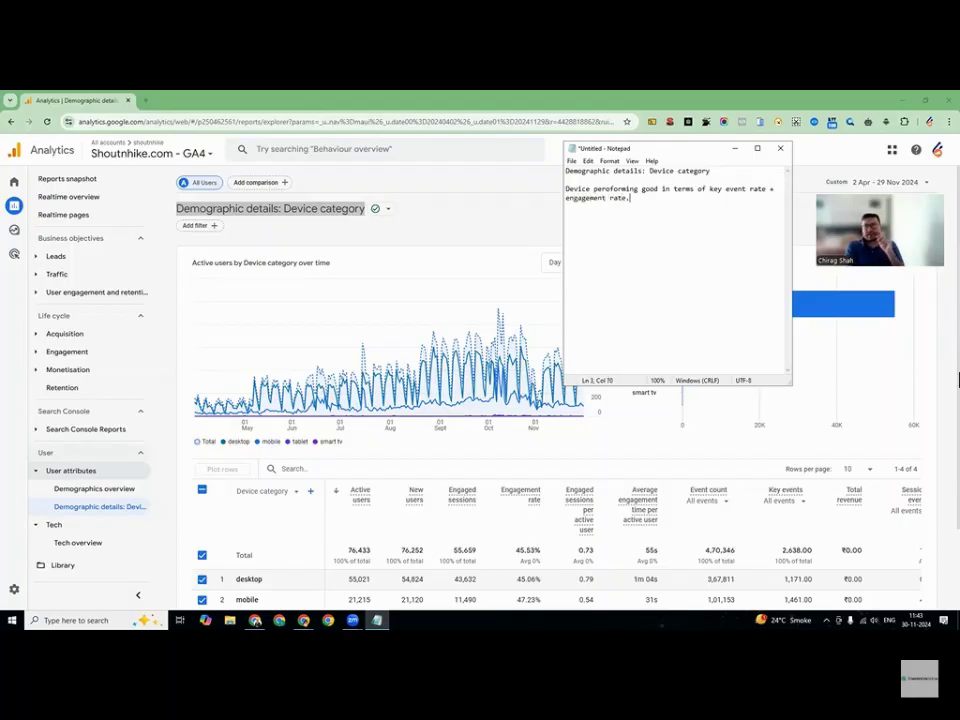
{"action": "key", "text": "Return"}
{"action": "key", "text": "Return"}
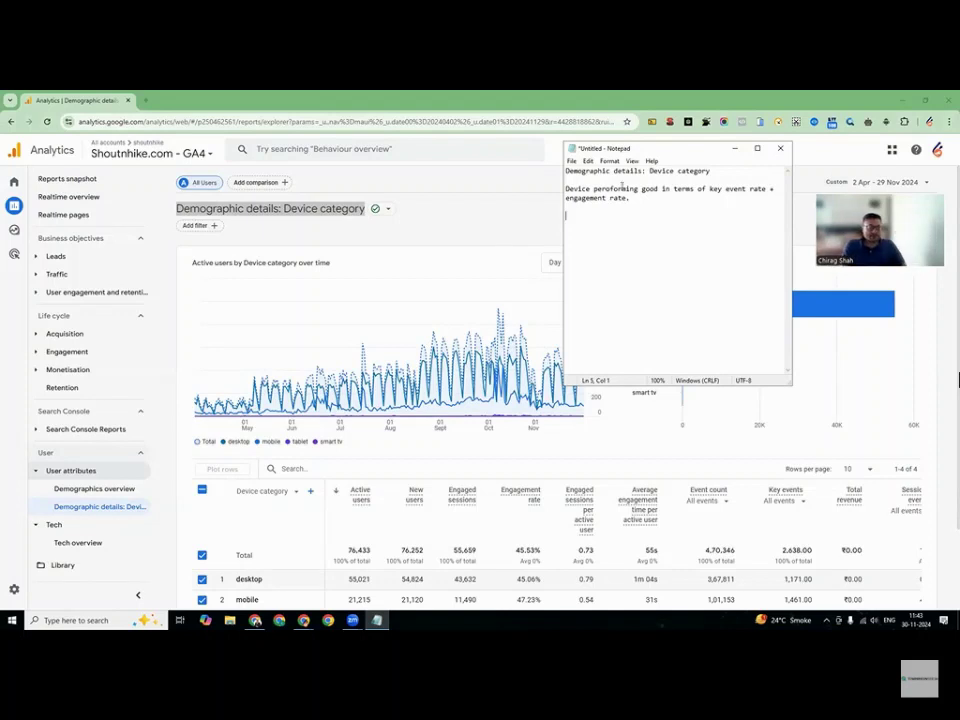
Open the Demographics overview report and copy its title into the Notepad note as a new heading
{"action": "left_click", "coordinate": [94, 489]}
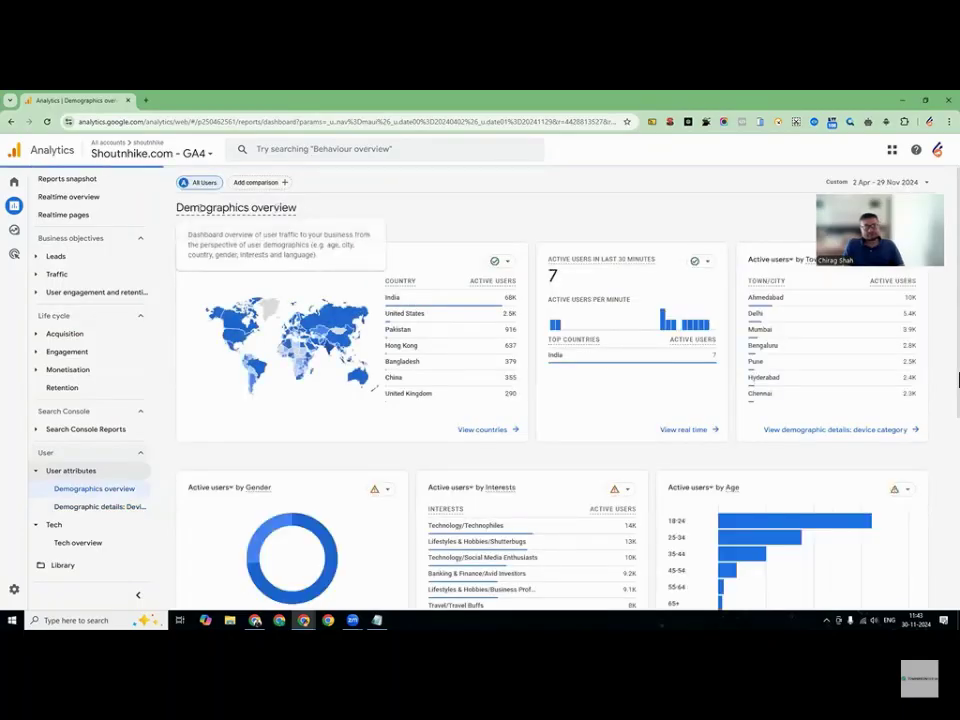
{"action": "triple_click", "coordinate": [202, 207]}
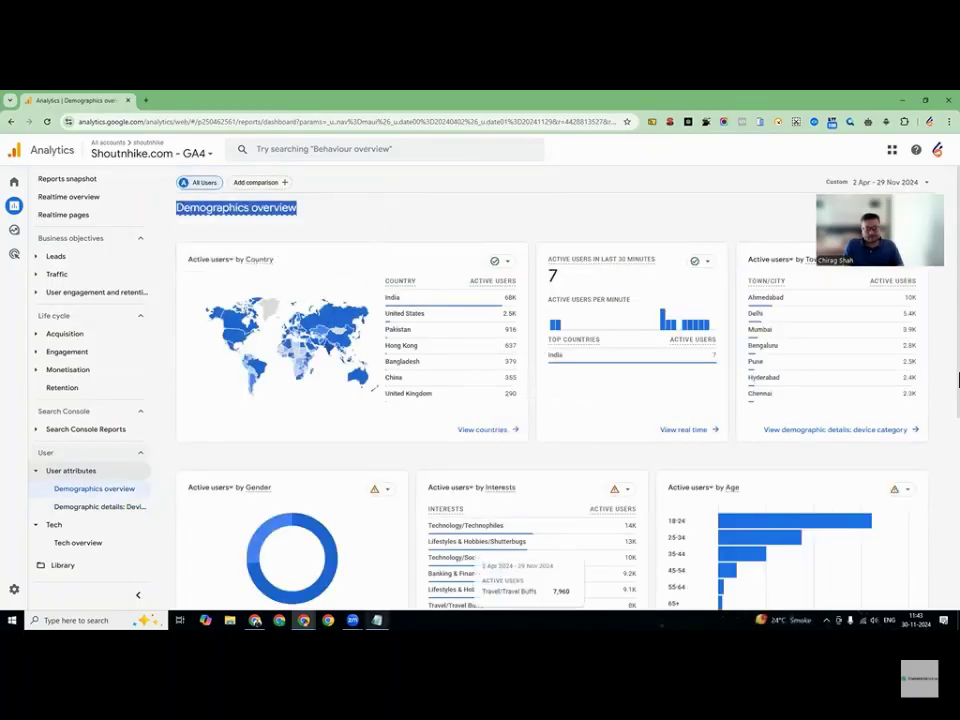
{"action": "key", "text": "alt+Tab"}
{"action": "key", "text": "ctrl+v"}
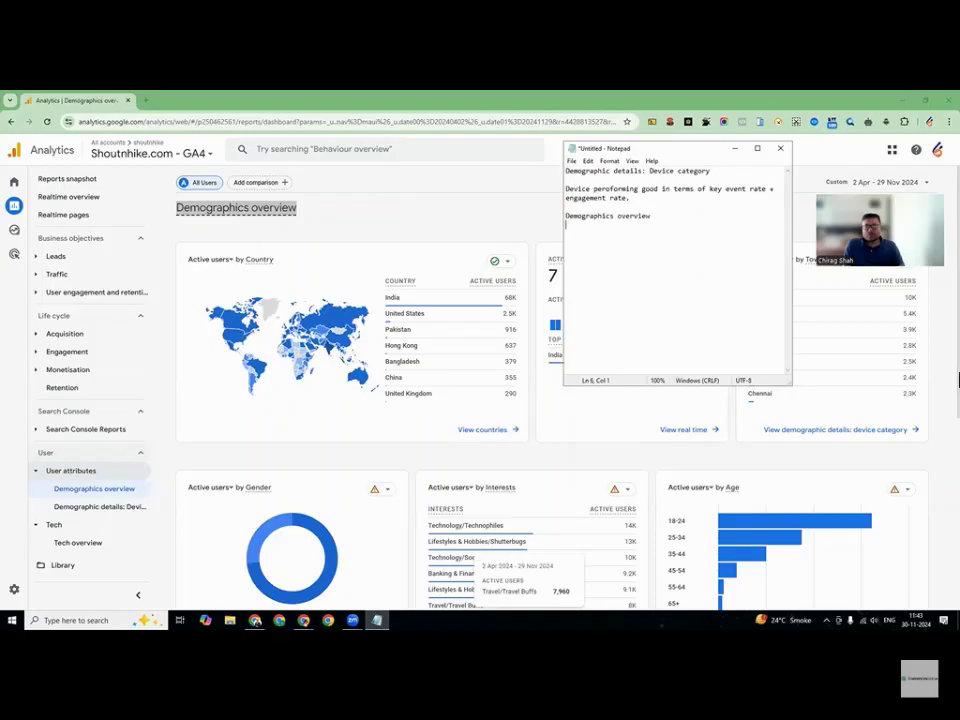
Write "Opportunity - Location + Interest + Age group" under the Demographics overview heading in the note, moving the Notepad window off the town/city card
{"action": "type", "text": "Opportunity - Country"}
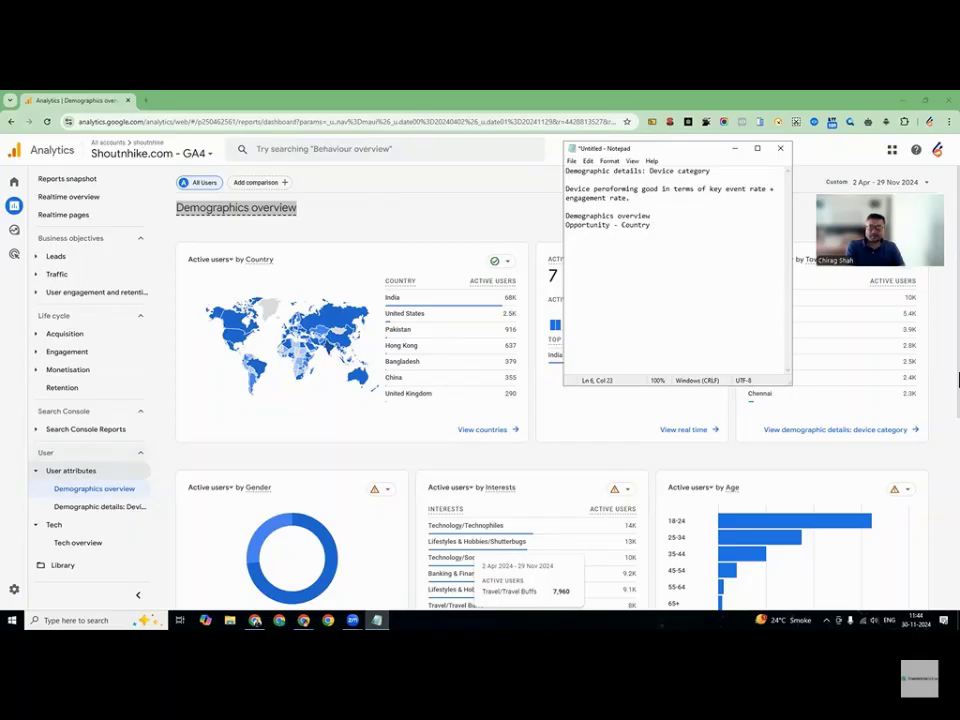
{"action": "type", "text": " +"}
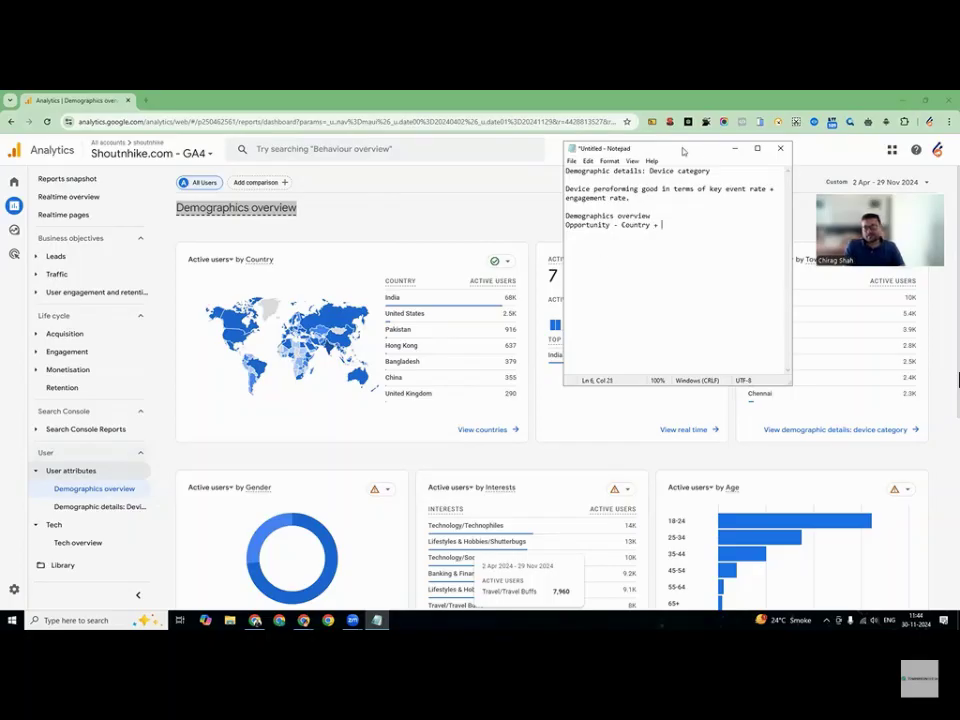
{"action": "left_click_drag", "start_coordinate": [704, 151], "coordinate": [507, 129]}
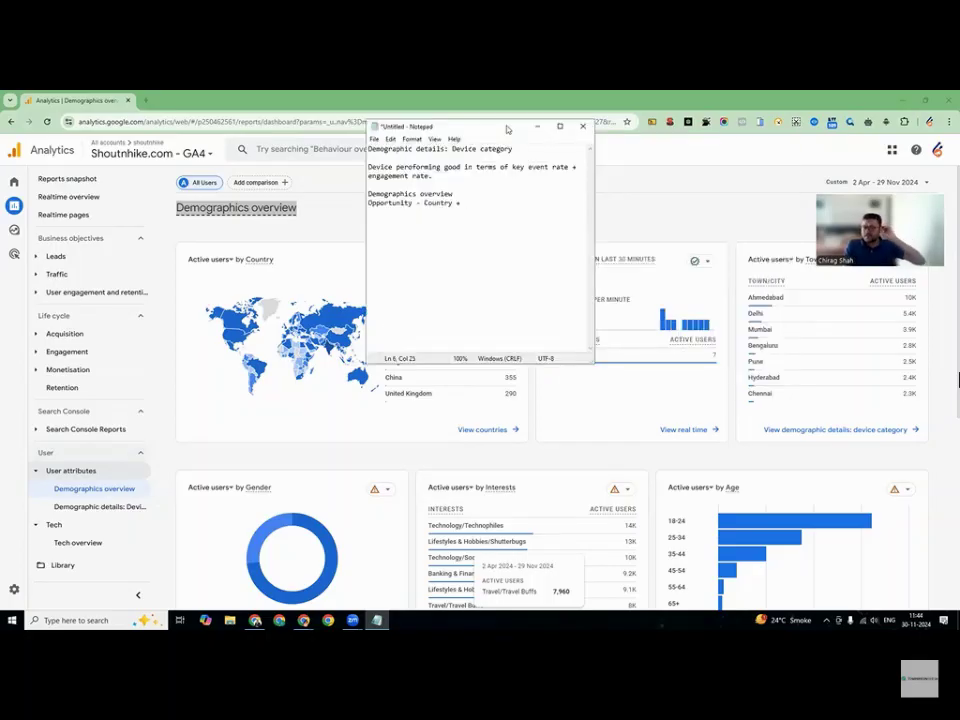
{"action": "left_click_drag", "start_coordinate": [454, 203], "coordinate": [426, 205]}
{"action": "type", "text": "Location"}
{"action": "left_click", "coordinate": [477, 203]}
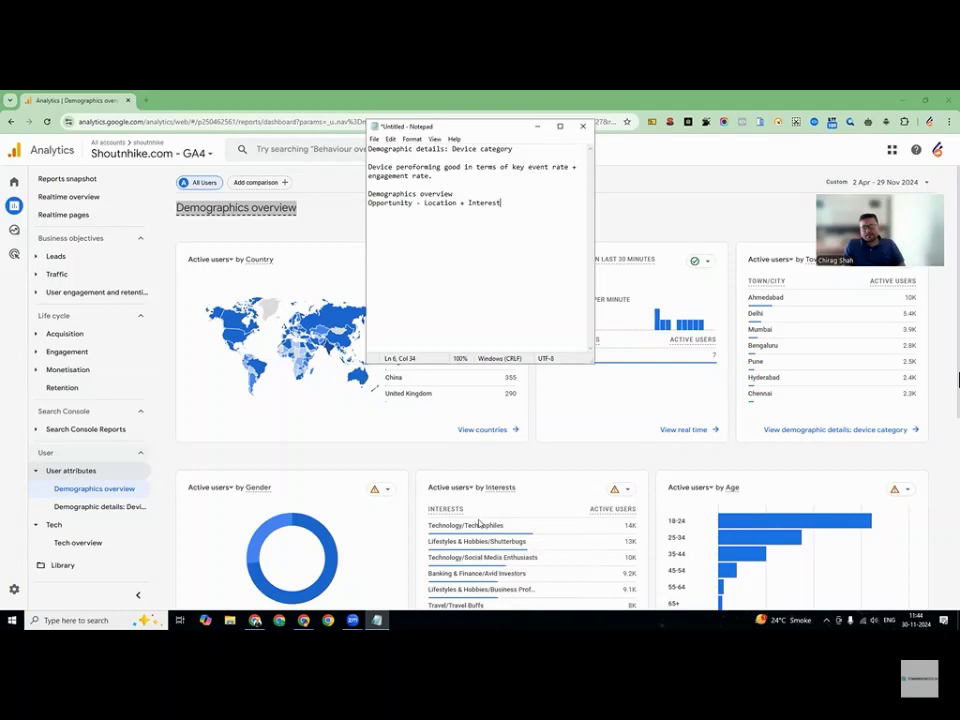
{"action": "scroll", "coordinate": [482, 522], "scroll_direction": "down", "scroll_amount": 1}
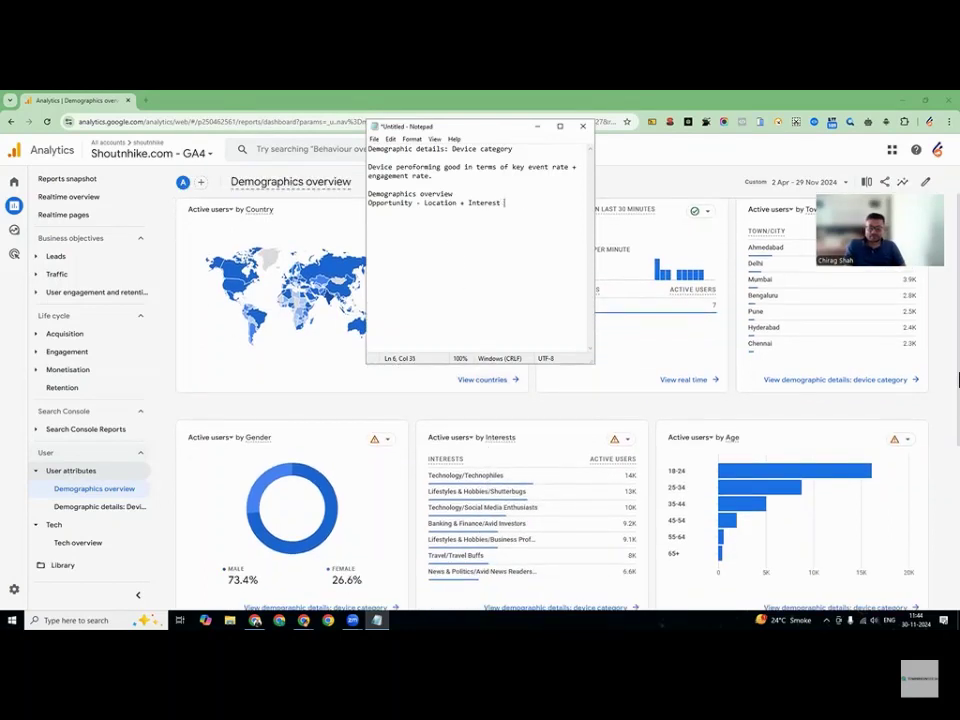
{"action": "type", "text": "+ Age group"}
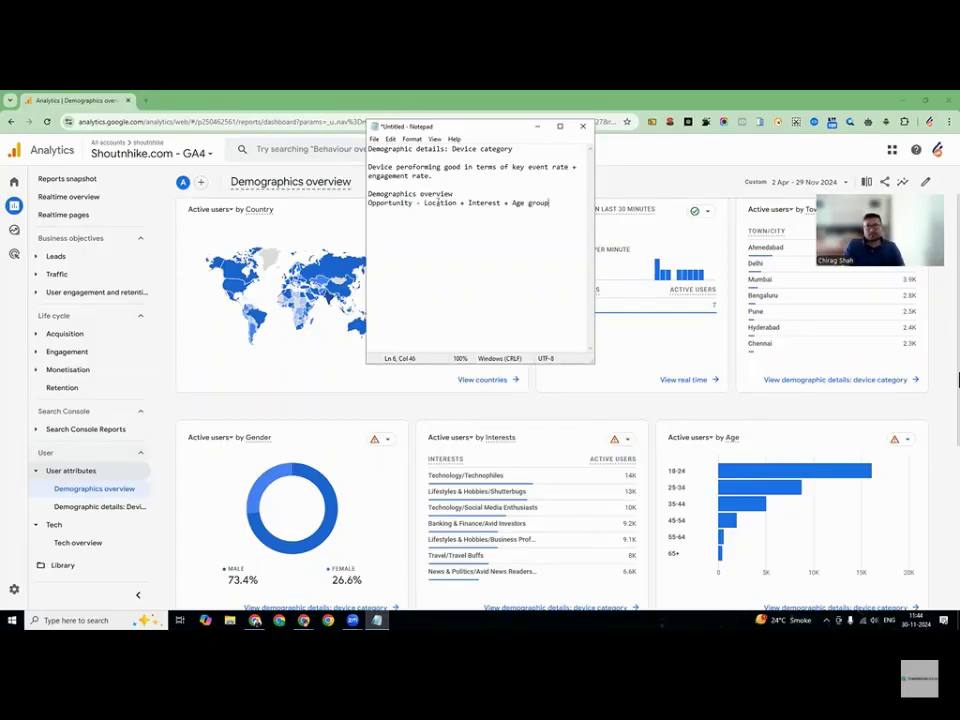
Insert "/Non perofmring" directly after "Opportunity" in the note's Demographics overview line
{"action": "type", "text": ":"}
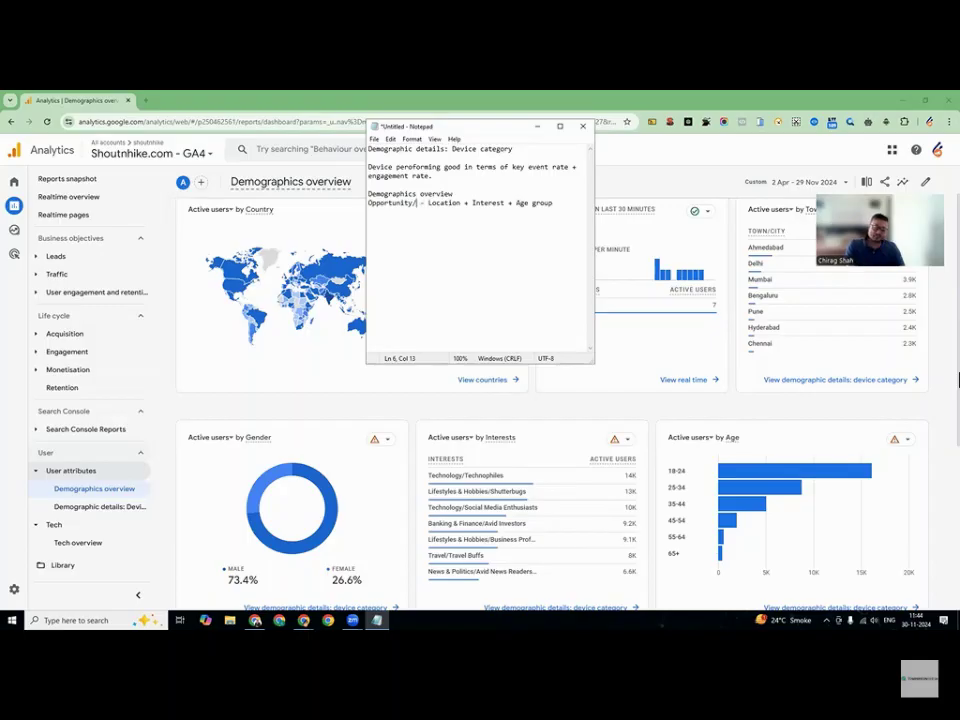
{"action": "type", "text": "Non perofor"}
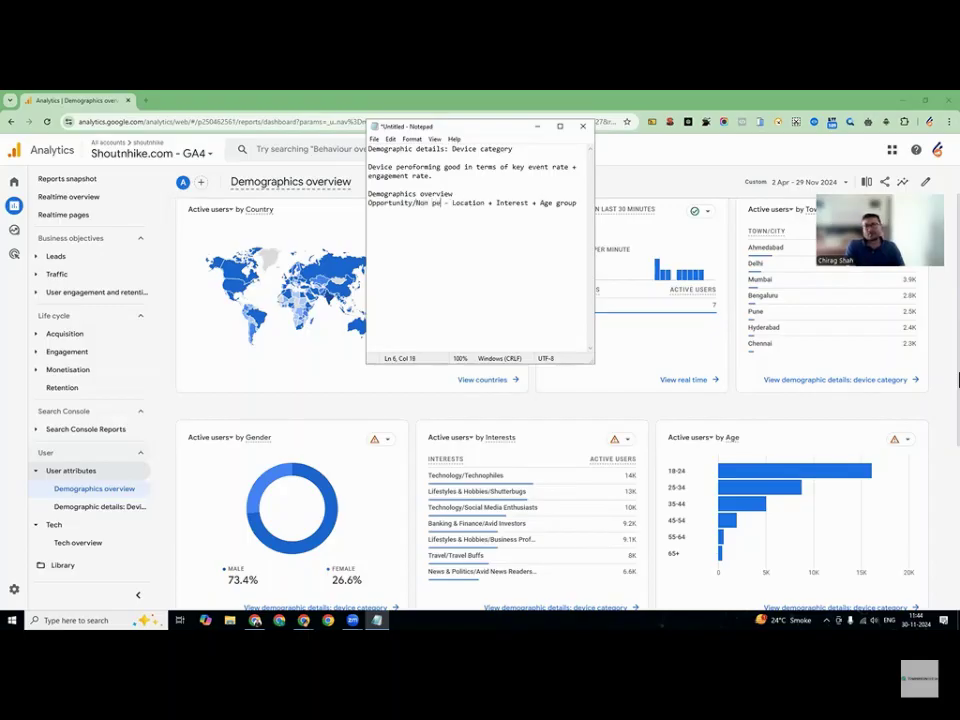
{"action": "type", "text": "ming"}
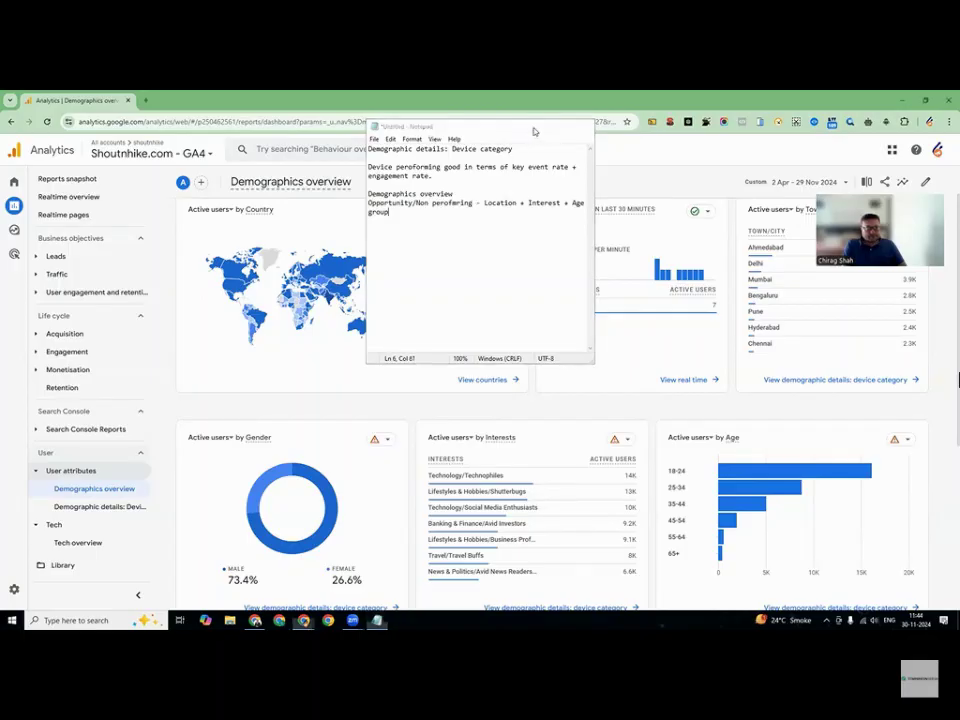
Minimise the note, open the Tech overview report under Tech, and look through its platform, browser, device and screen resolution cards
{"action": "left_click", "coordinate": [537, 127]}
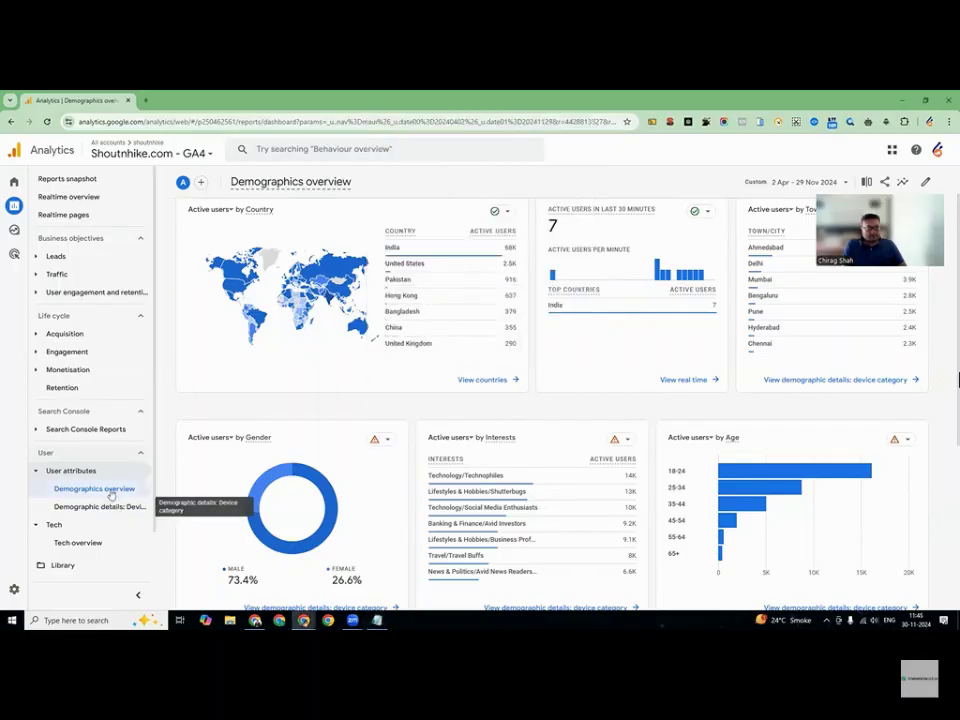
{"action": "scroll", "coordinate": [110, 495], "scroll_direction": "down", "scroll_amount": 1}
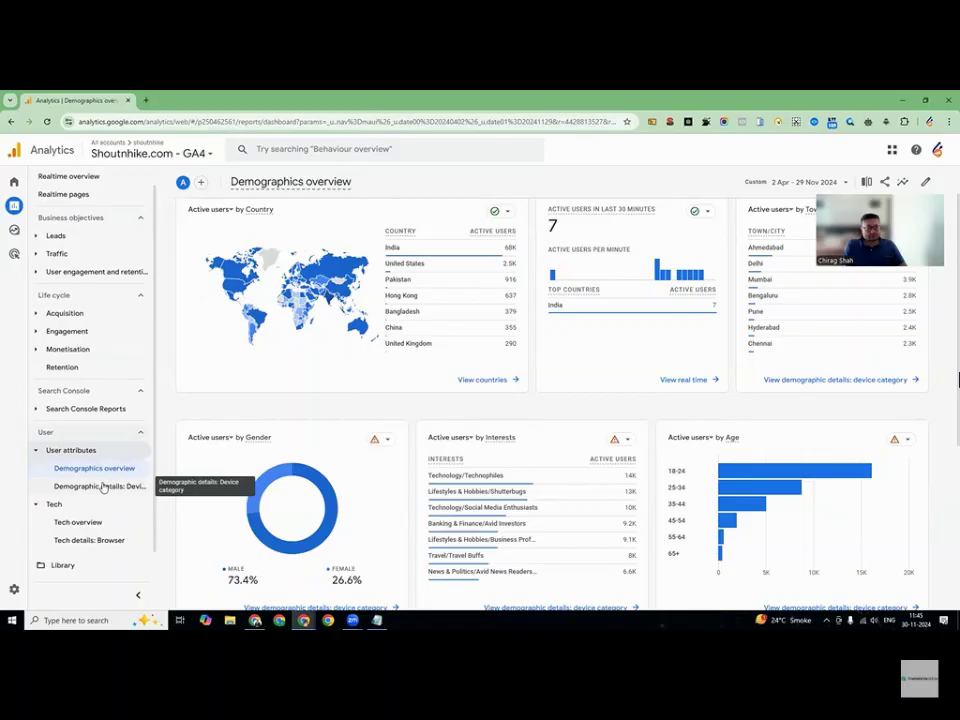
{"action": "left_click", "coordinate": [104, 487]}
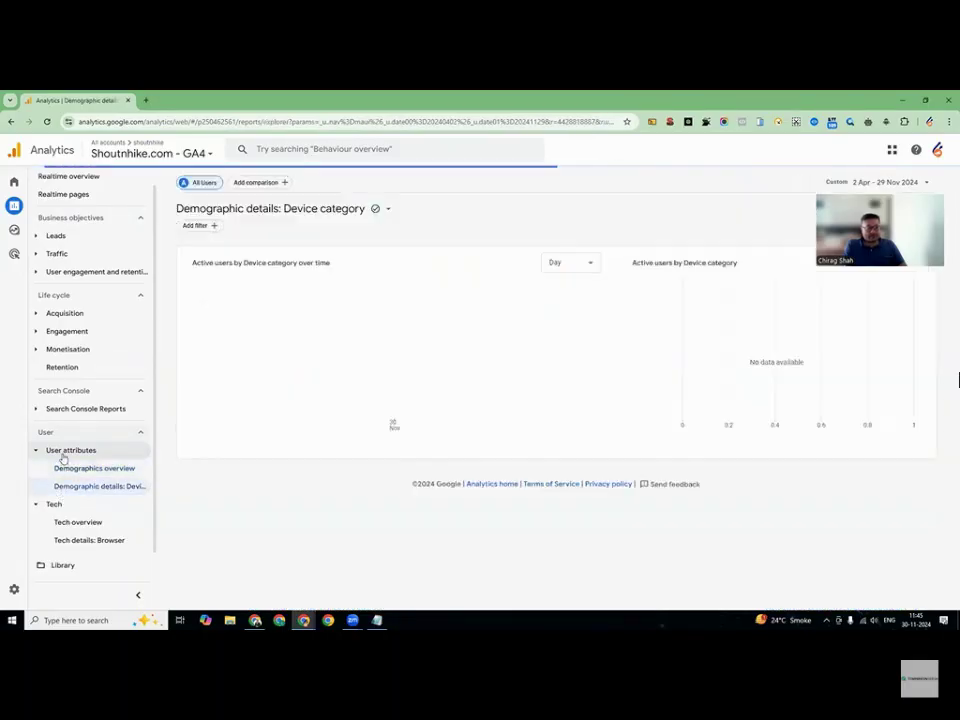
{"action": "left_click", "coordinate": [60, 452]}
{"action": "left_click", "coordinate": [65, 490]}
{"action": "left_click", "coordinate": [66, 506]}
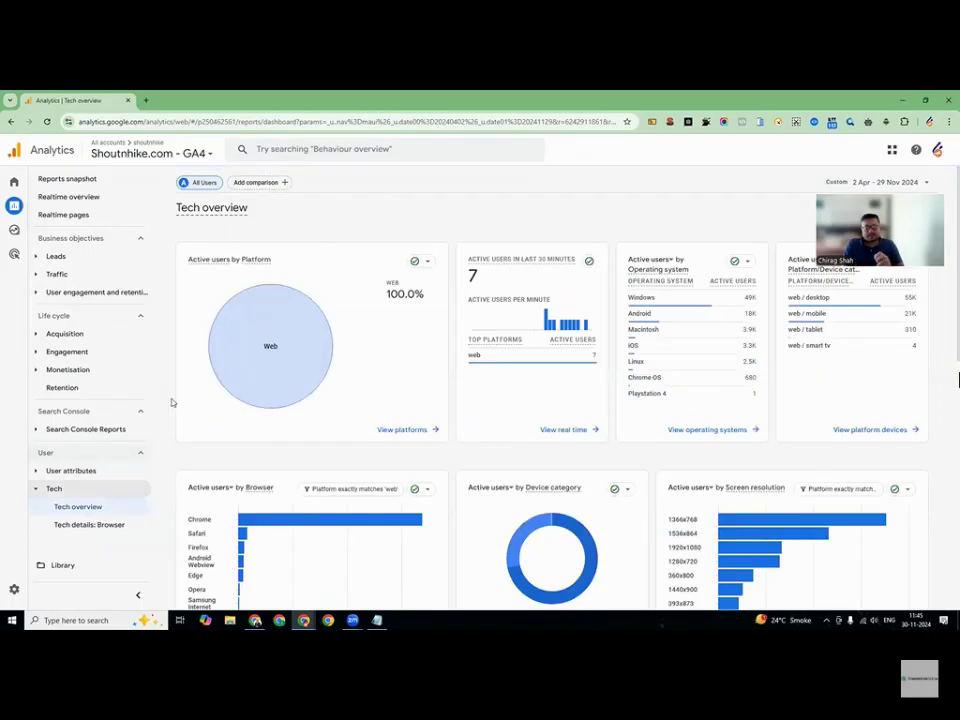
{"action": "scroll", "coordinate": [250, 374], "scroll_direction": "down", "scroll_amount": 2}
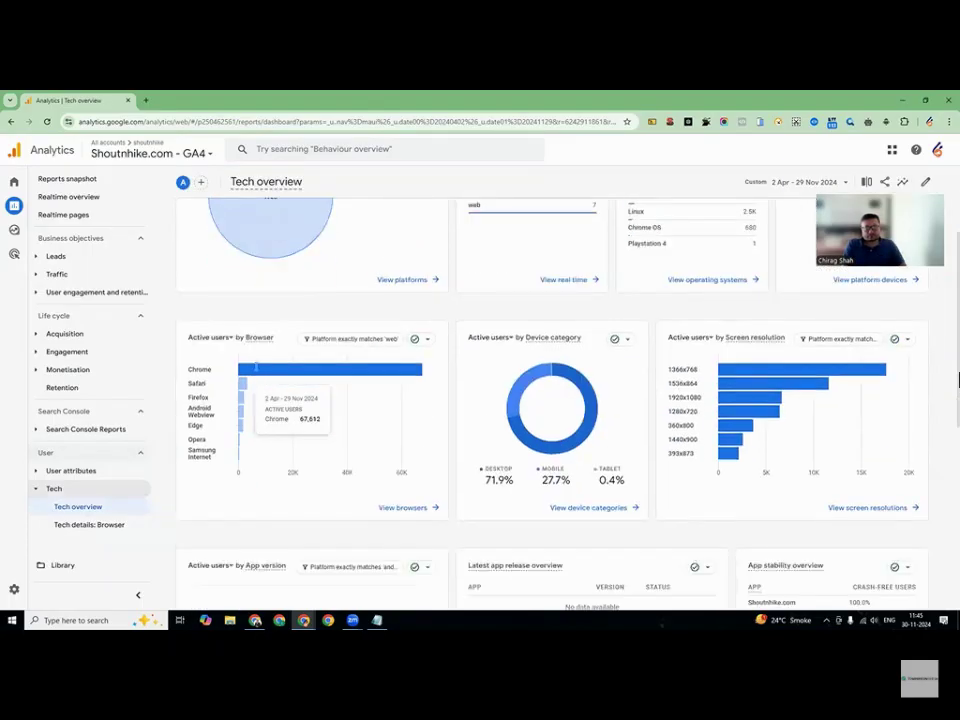
{"action": "scroll", "coordinate": [255, 313], "scroll_direction": "up", "scroll_amount": 2}
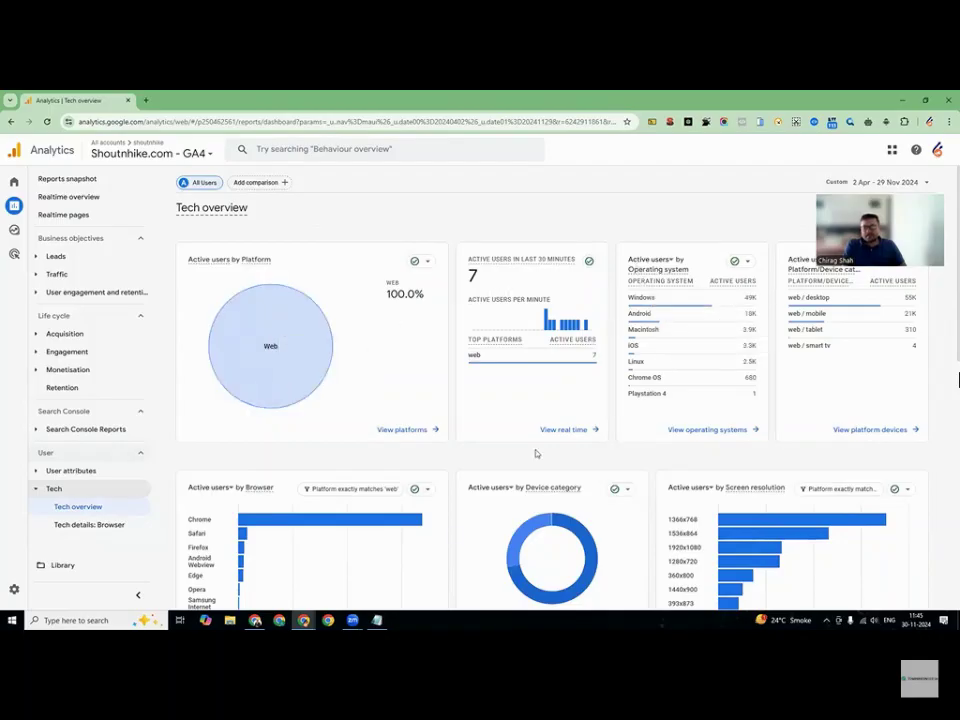
Add a "Techoverview" heading to the Notepad note and duplicate the "Opportunity/Non perofmring" line beneath it
{"action": "left_click", "coordinate": [376, 620]}
{"action": "key", "text": "Return"}
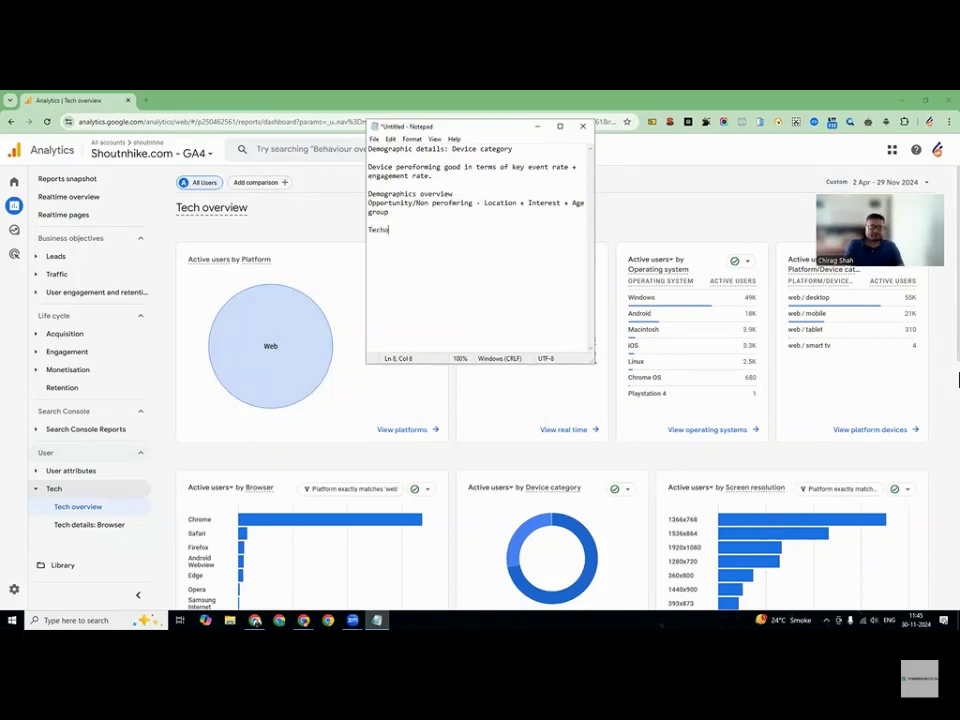
{"action": "type", "text": "Techoverview"}
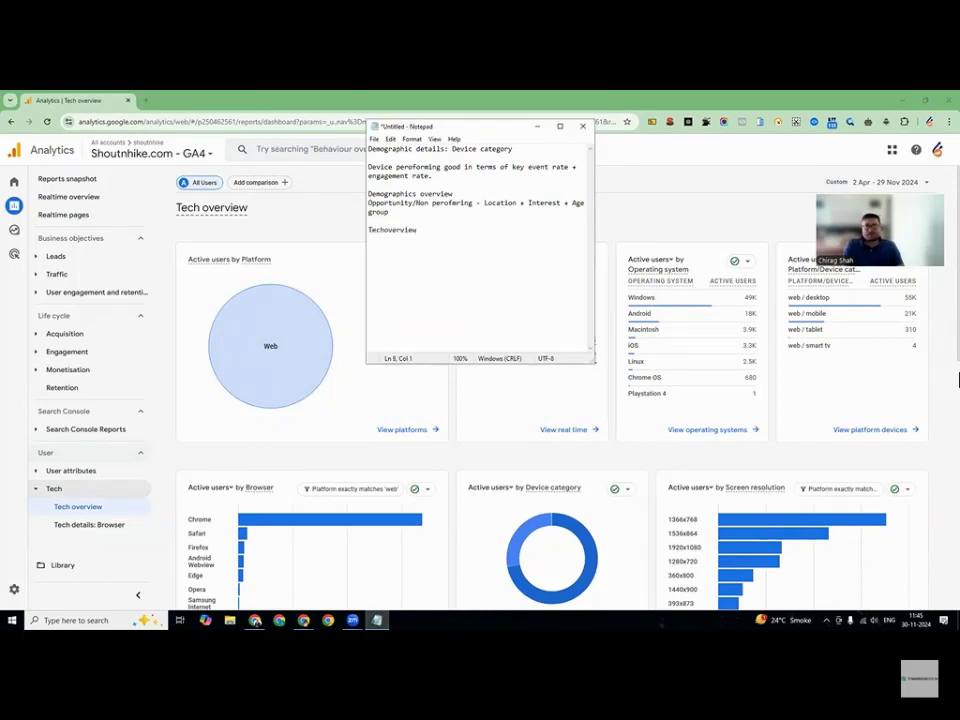
{"action": "left_click_drag", "start_coordinate": [398, 213], "coordinate": [368, 203]}
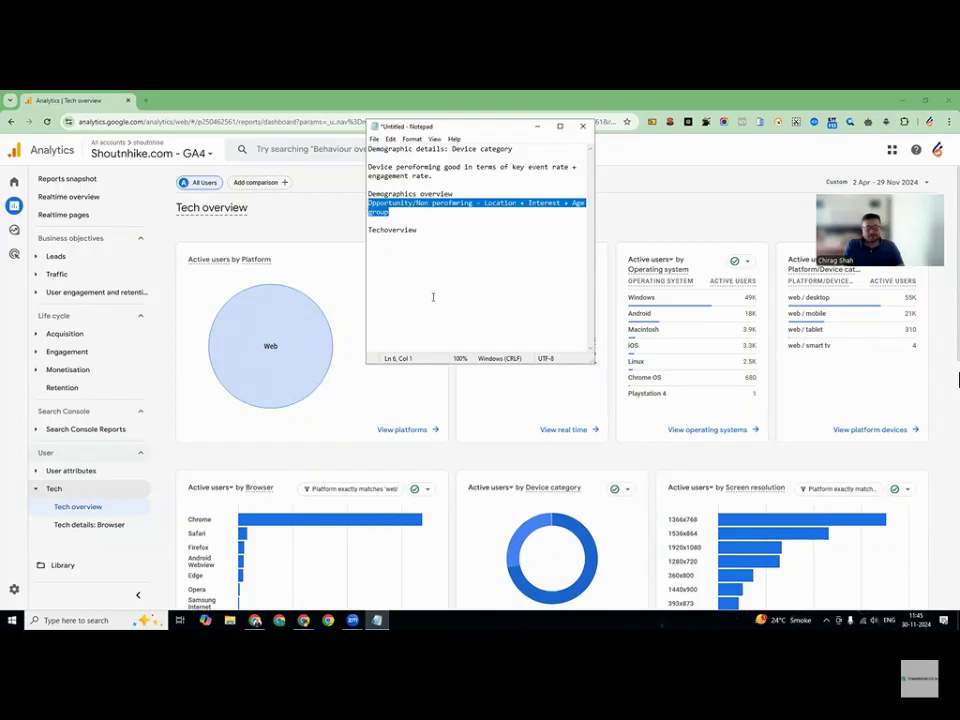
{"action": "key", "text": "ctrl+c"}
{"action": "left_click", "coordinate": [413, 240]}
{"action": "key", "text": "ctrl+v"}
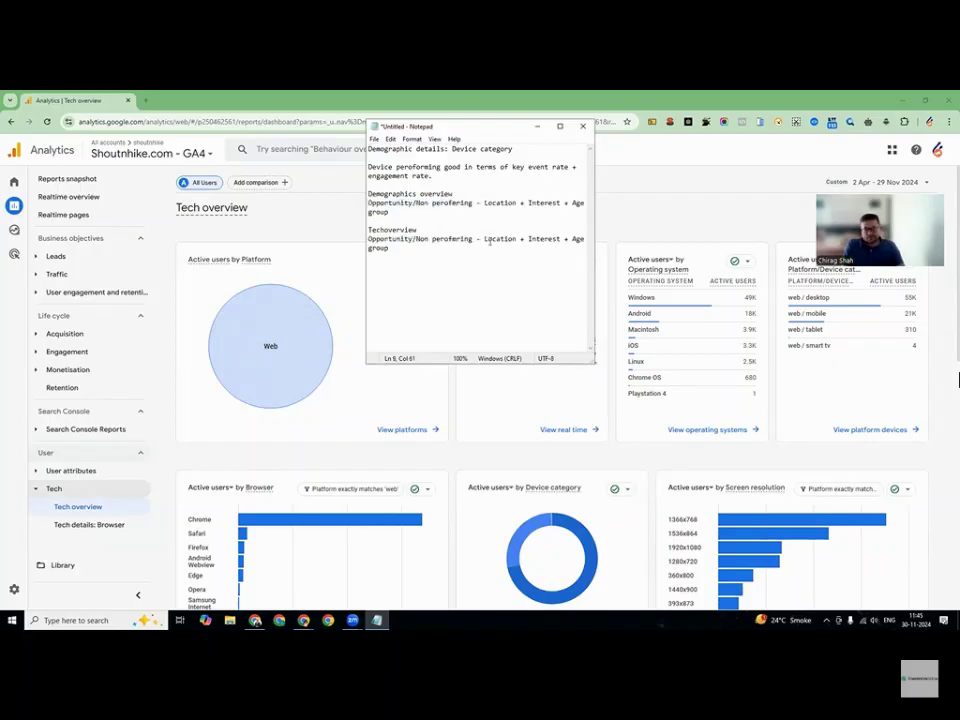
Replace "Location + Interest + Age group" in the Techoverview line with "OS + Browser + screen resolution"
{"action": "left_click_drag", "start_coordinate": [485, 239], "coordinate": [489, 257]}
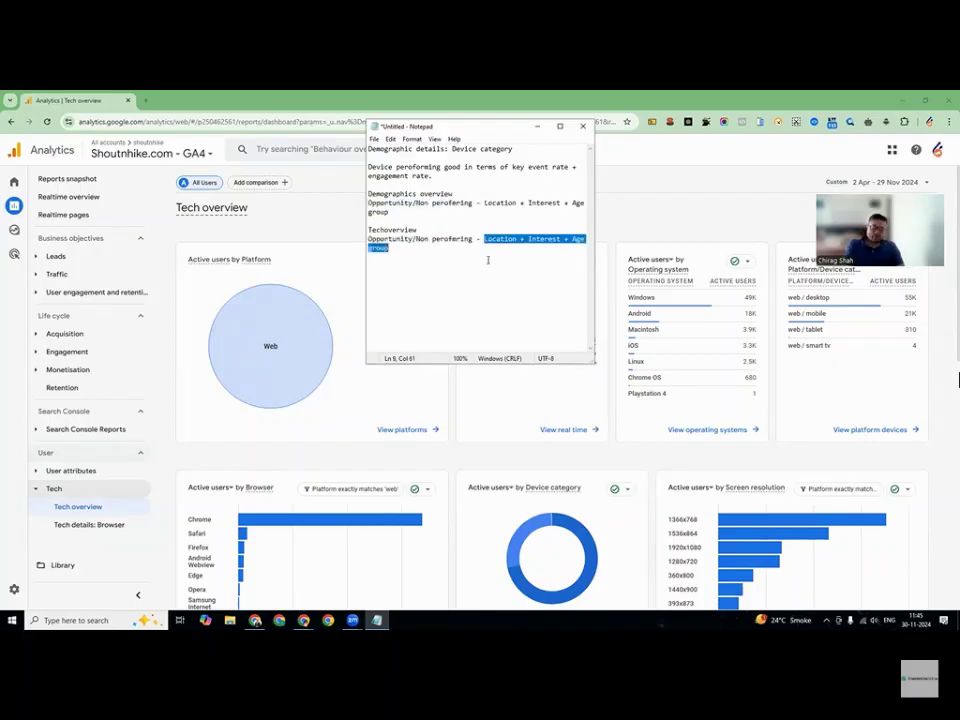
{"action": "type", "text": "OS"}
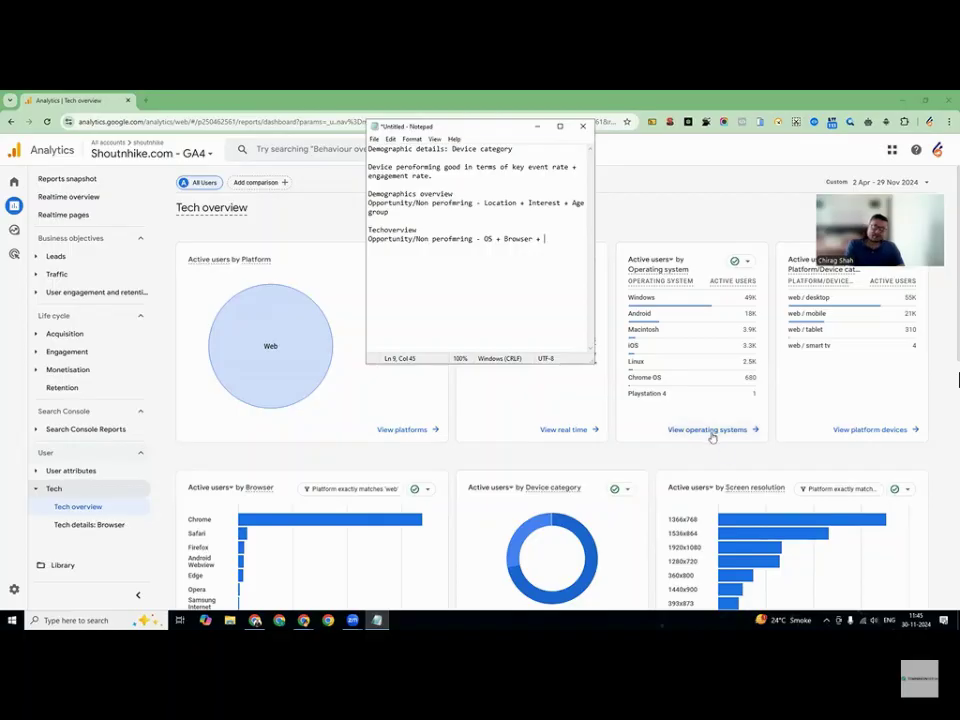
{"action": "type", "text": "en resolution"}
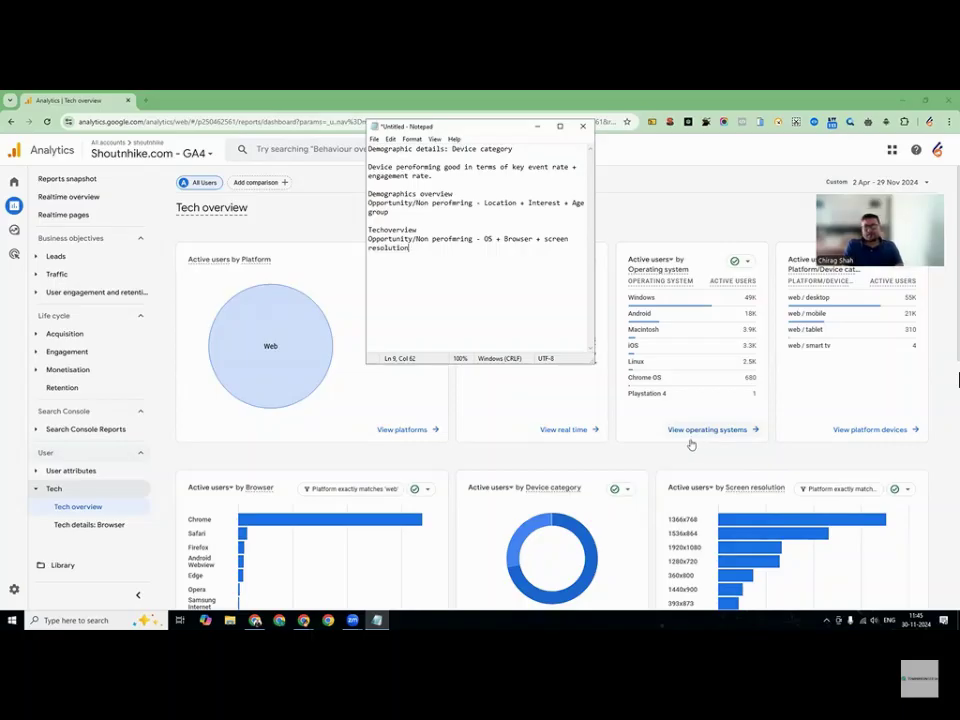
Remove "Opportunity/" from the Techoverview line and add a blank line below it
{"action": "left_click_drag", "start_coordinate": [416, 240], "coordinate": [474, 236]}
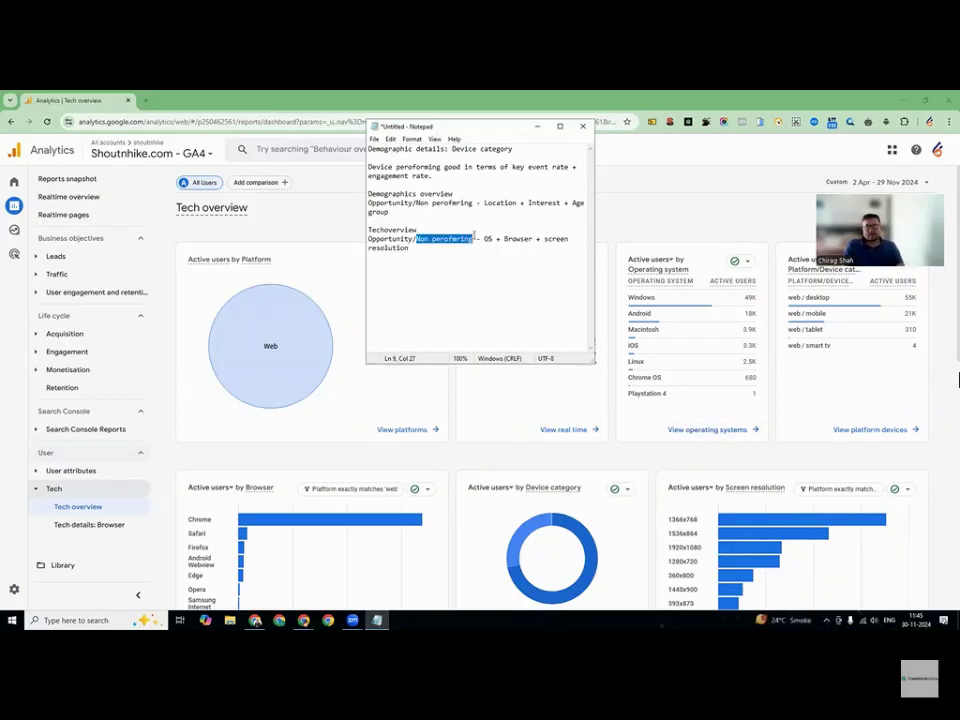
{"action": "left_click", "coordinate": [452, 239]}
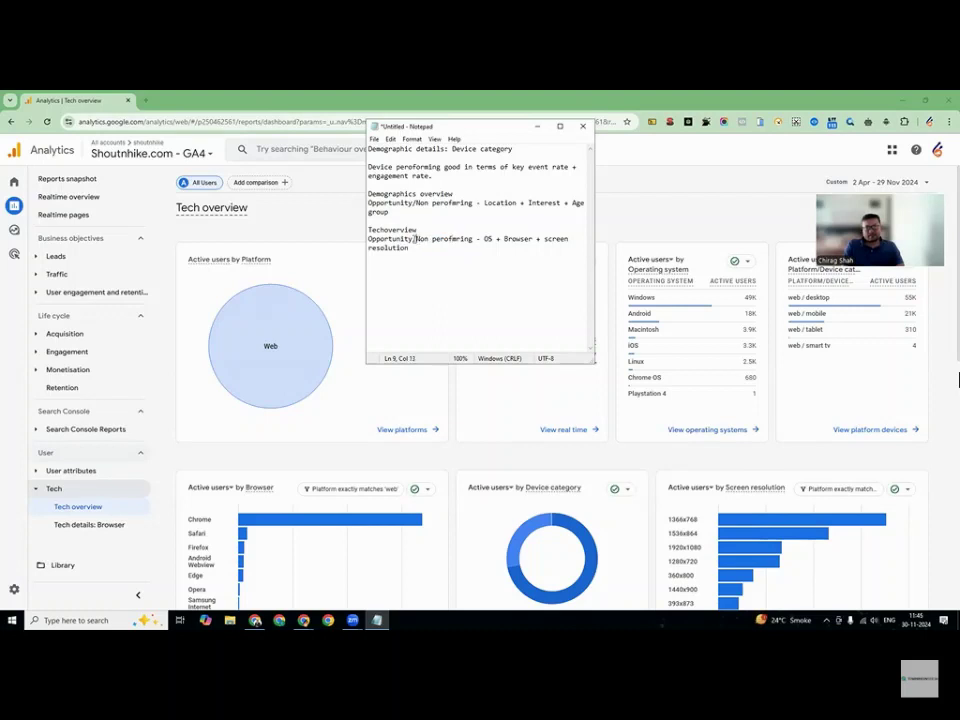
{"action": "left_click_drag", "start_coordinate": [416, 240], "coordinate": [368, 240]}
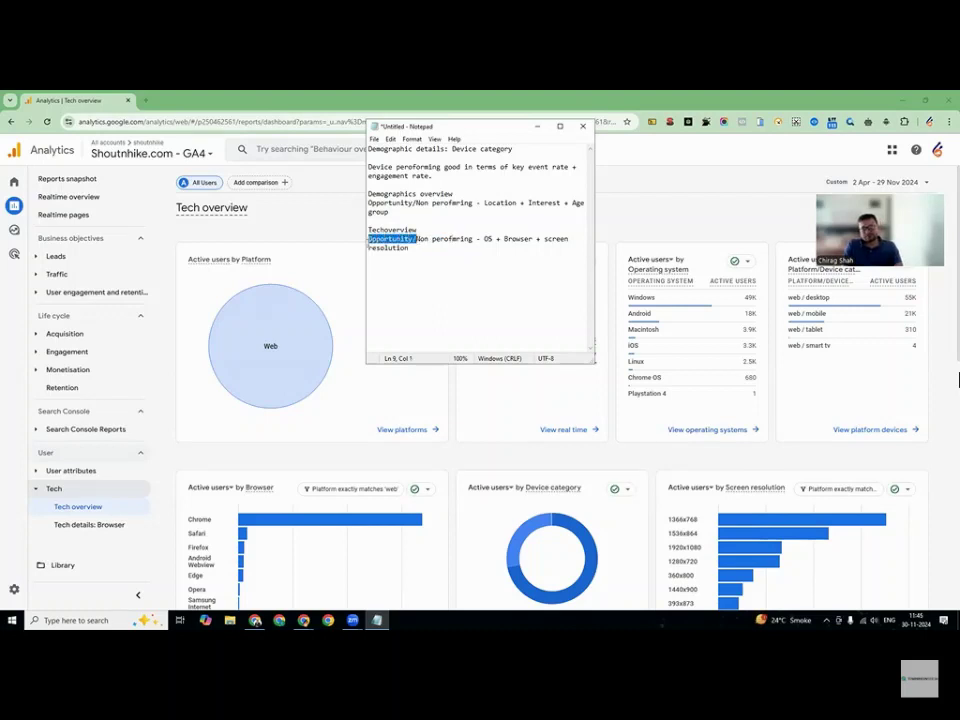
{"action": "key", "text": "BackSpace"}
{"action": "left_click", "coordinate": [572, 241]}
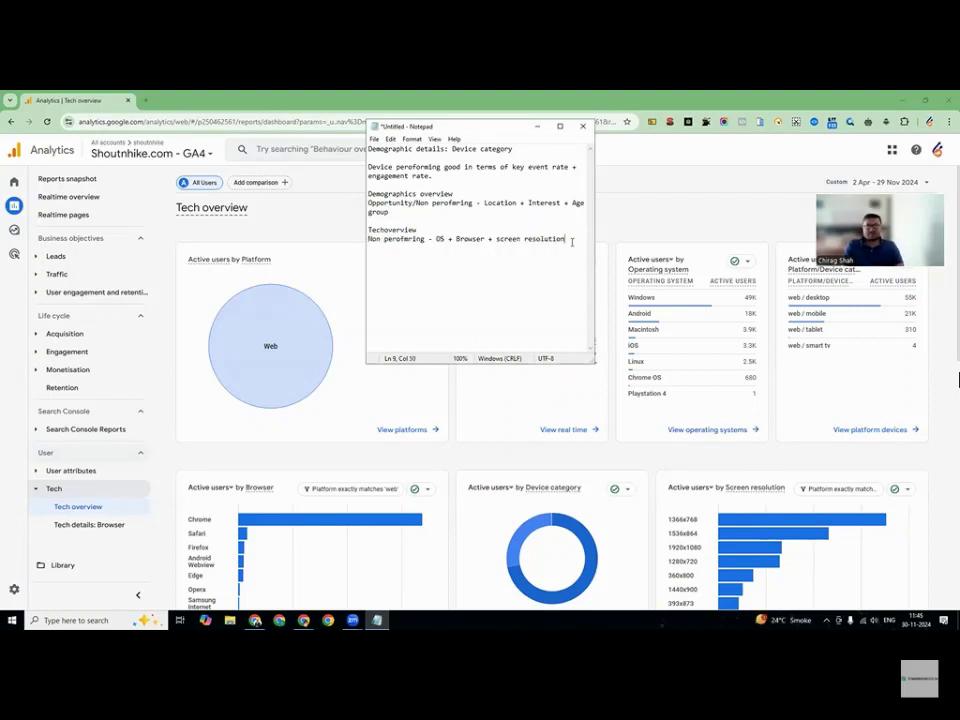
{"action": "key", "text": "Return"}
{"action": "key", "text": "Return"}
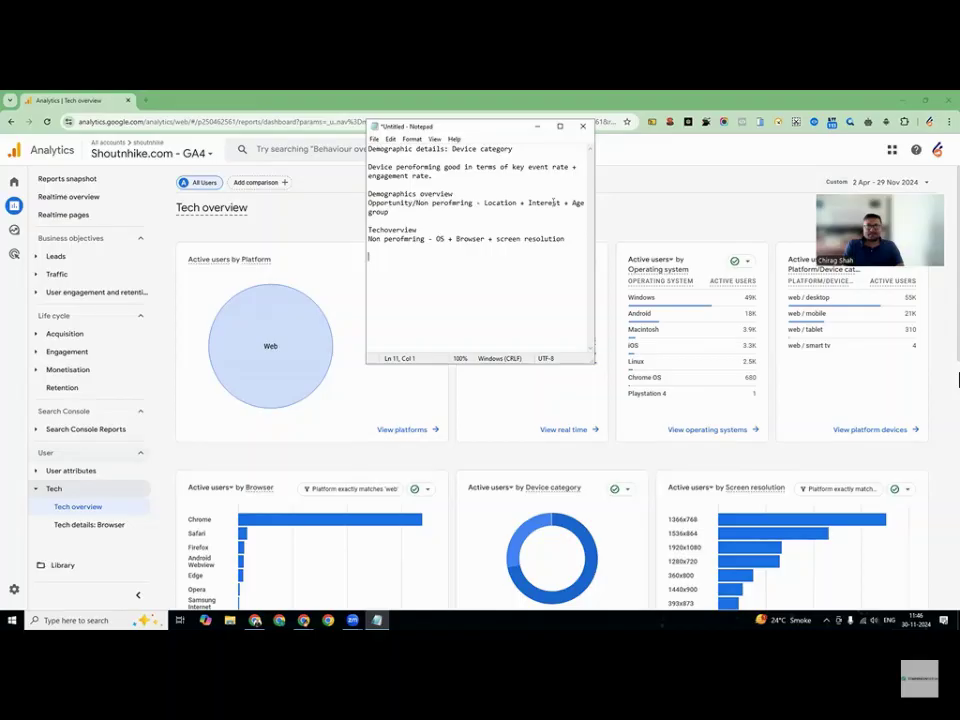
Minimise the note, open the Tech details: Browser report, and collapse the Tech section
{"action": "left_click", "coordinate": [537, 126]}
{"action": "left_click", "coordinate": [91, 529]}
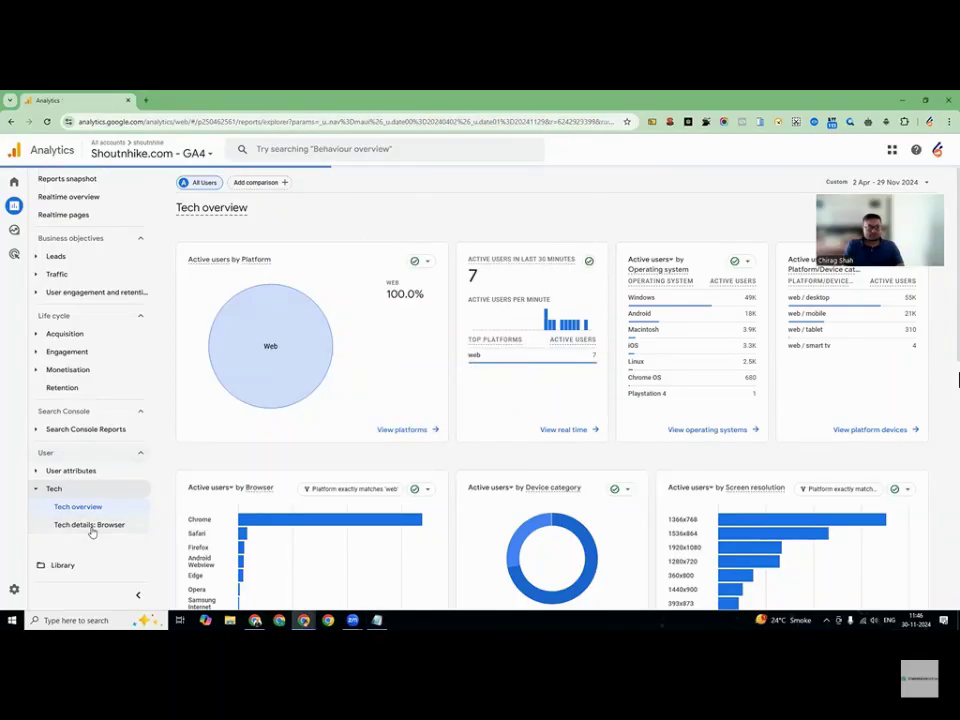
{"action": "left_click", "coordinate": [53, 489]}
Copy the entire Notepad note and replace the How text of the GA4 User Attributes + Tech column in the spreadsheet with it
{"action": "left_click", "coordinate": [377, 620]}
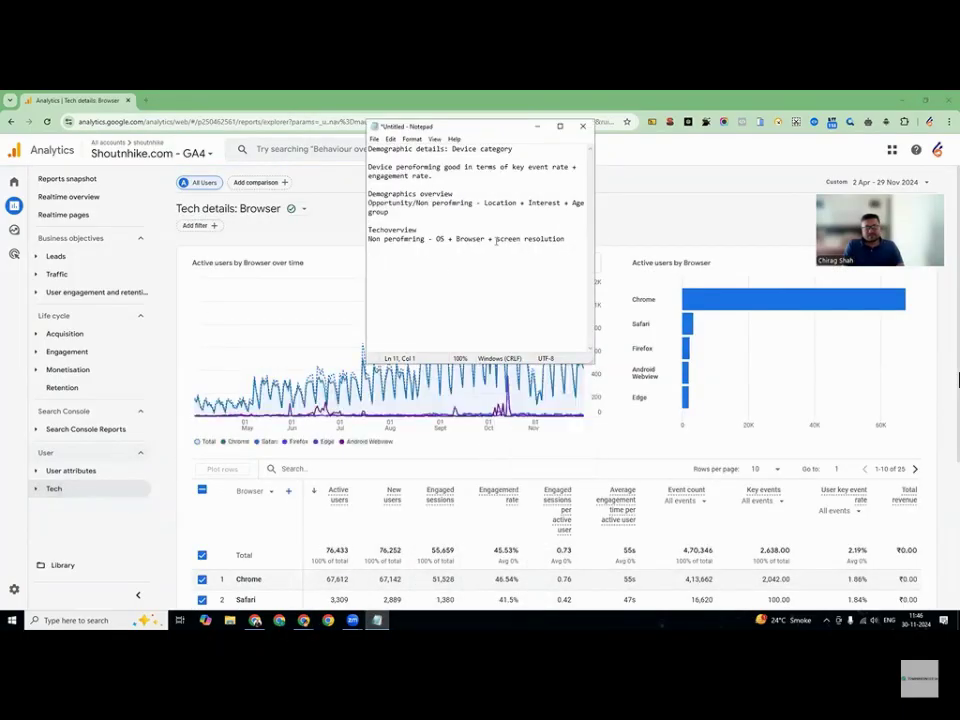
{"action": "left_click_drag", "start_coordinate": [568, 239], "coordinate": [368, 148]}
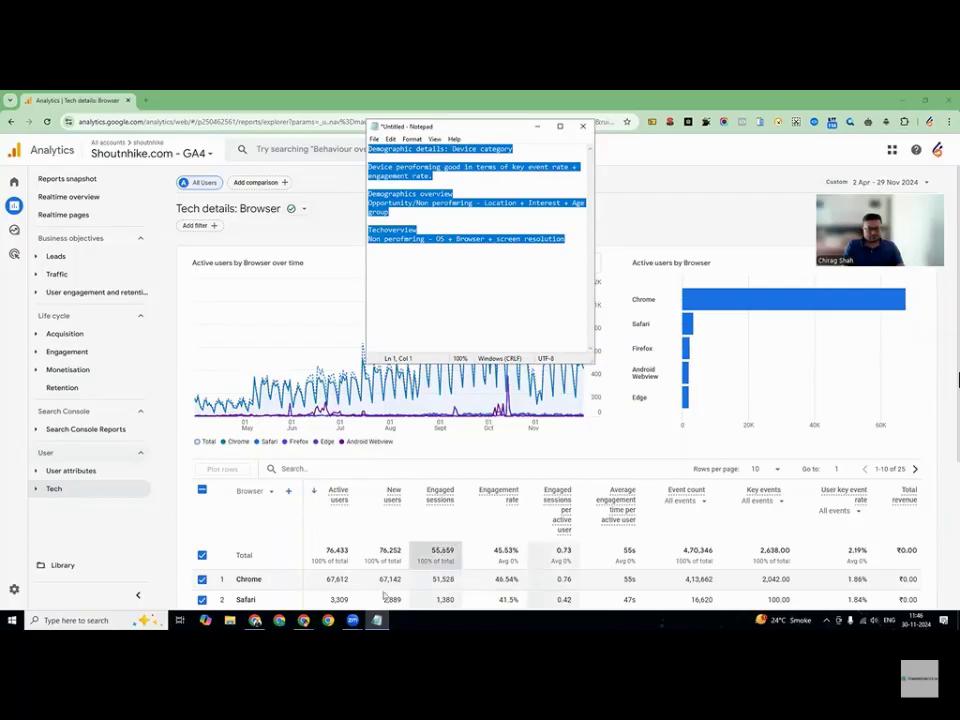
{"action": "left_click", "coordinate": [255, 620]}
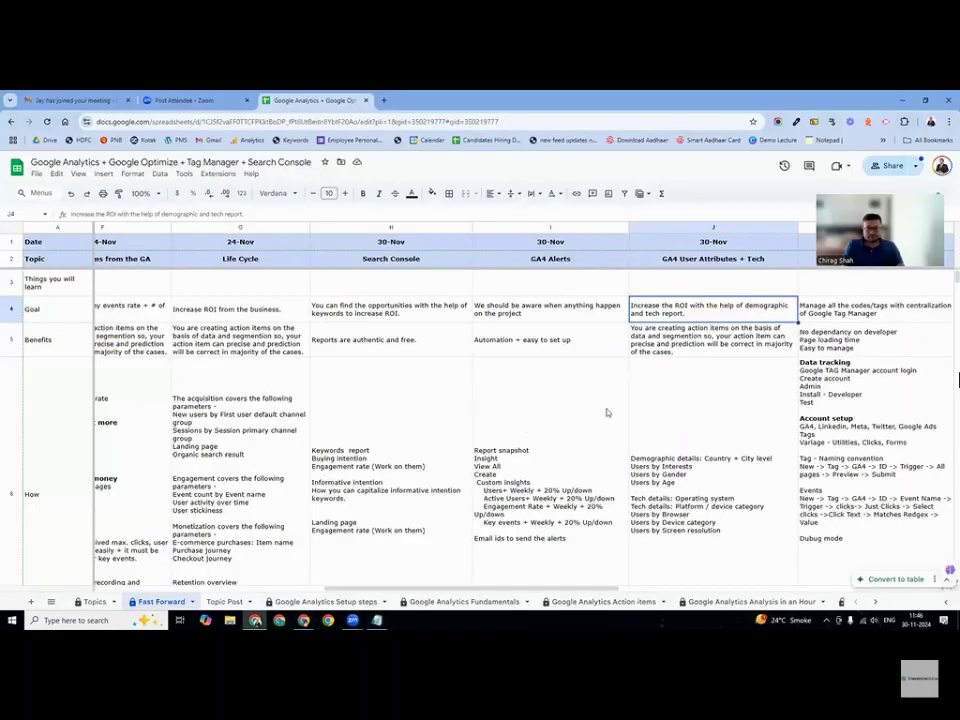
{"action": "double_click", "coordinate": [663, 405]}
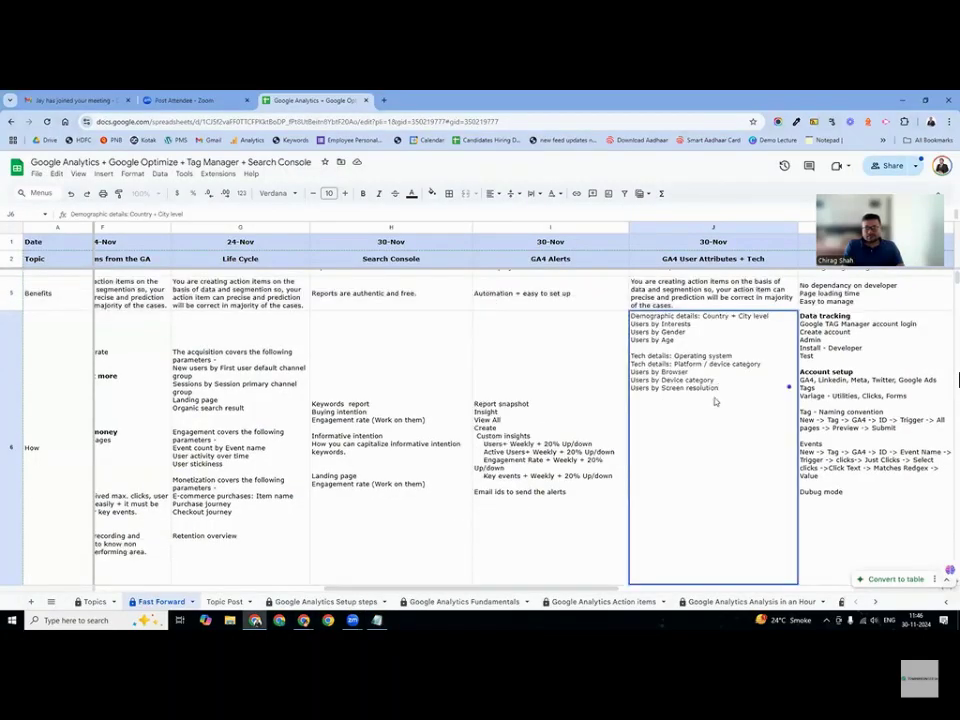
{"action": "left_click_drag", "start_coordinate": [729, 390], "coordinate": [591, 308]}
{"action": "key", "text": "ctrl+v"}
{"action": "left_click", "coordinate": [677, 369]}
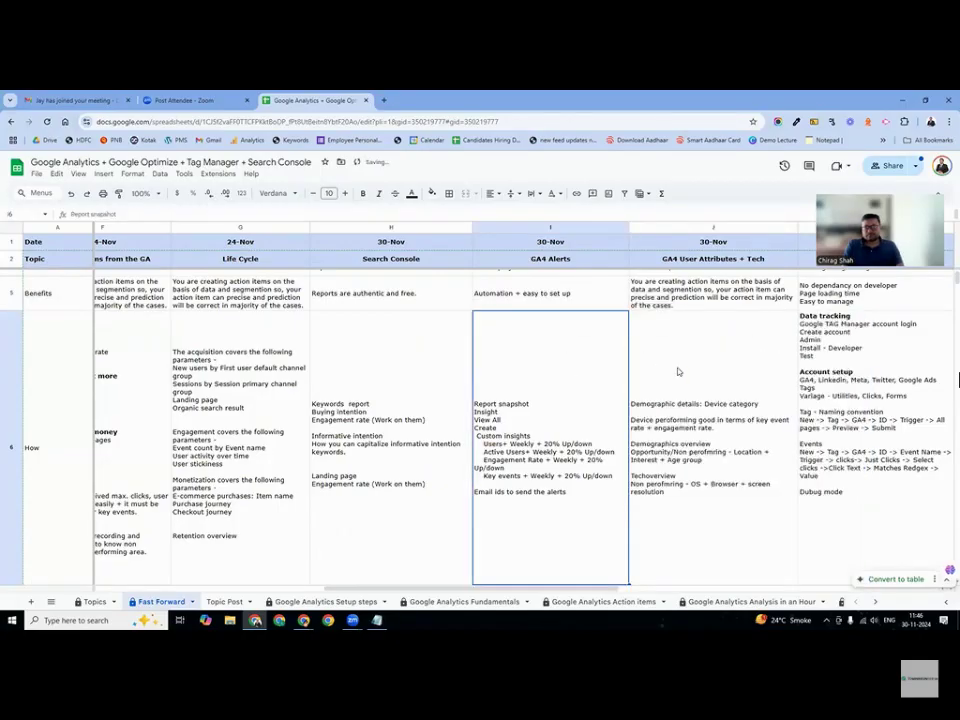
Change "Engagement" to "Engagement rate" in the KPI cell of the GA4 User Attributes + Tech column
{"action": "scroll", "coordinate": [669, 396], "scroll_direction": "up", "scroll_amount": 1}
{"action": "scroll", "coordinate": [669, 396], "scroll_direction": "down", "scroll_amount": 5}
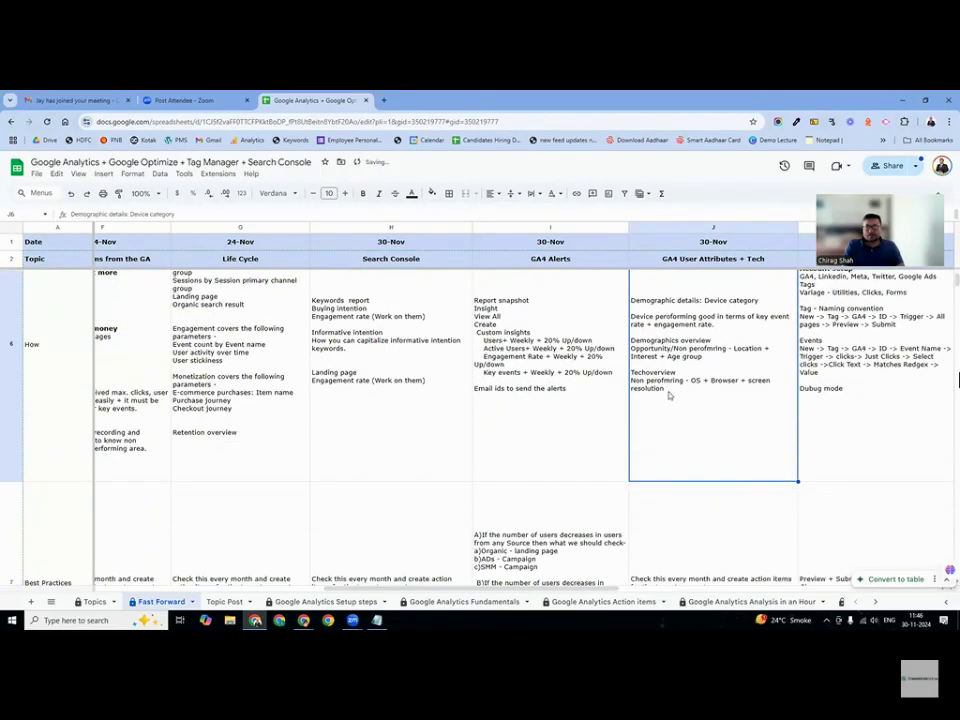
{"action": "left_click", "coordinate": [673, 437]}
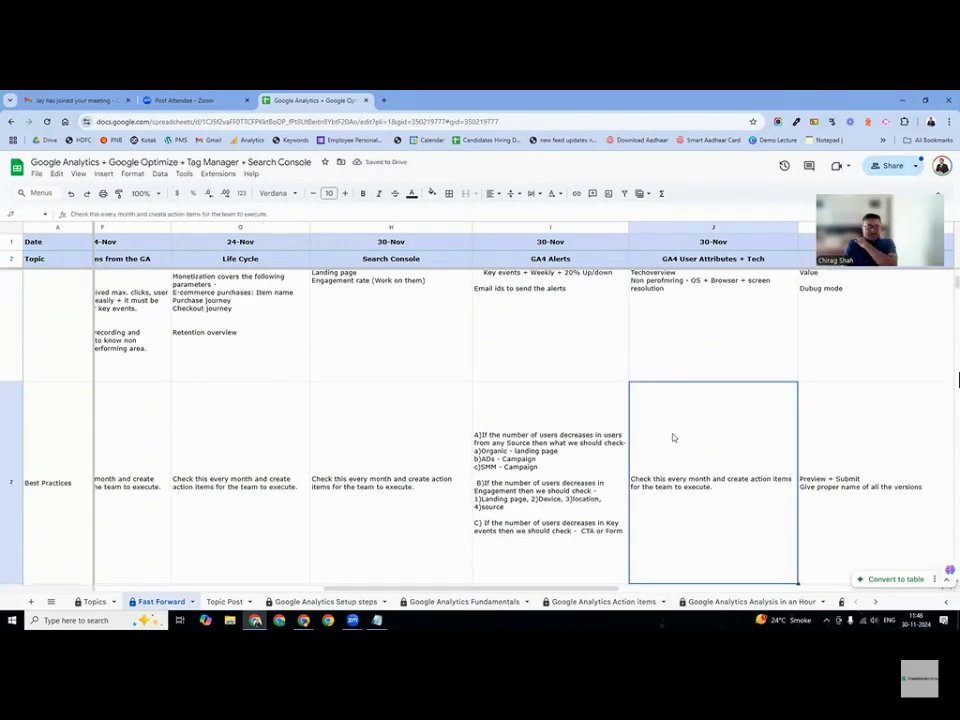
{"action": "scroll", "coordinate": [673, 437], "scroll_direction": "down", "scroll_amount": 2}
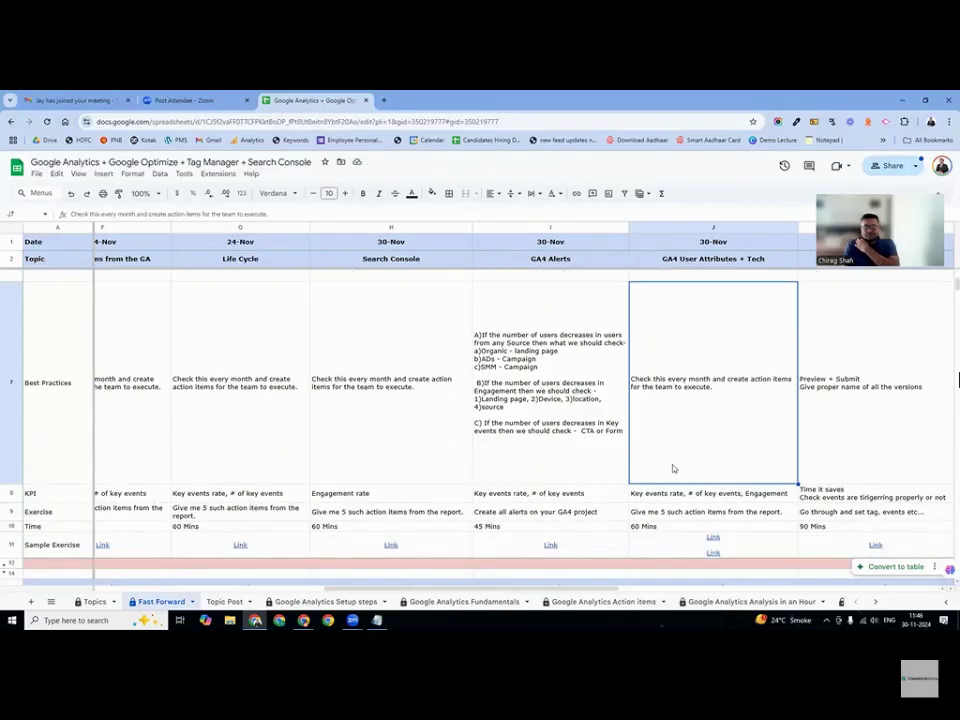
{"action": "left_click", "coordinate": [674, 495]}
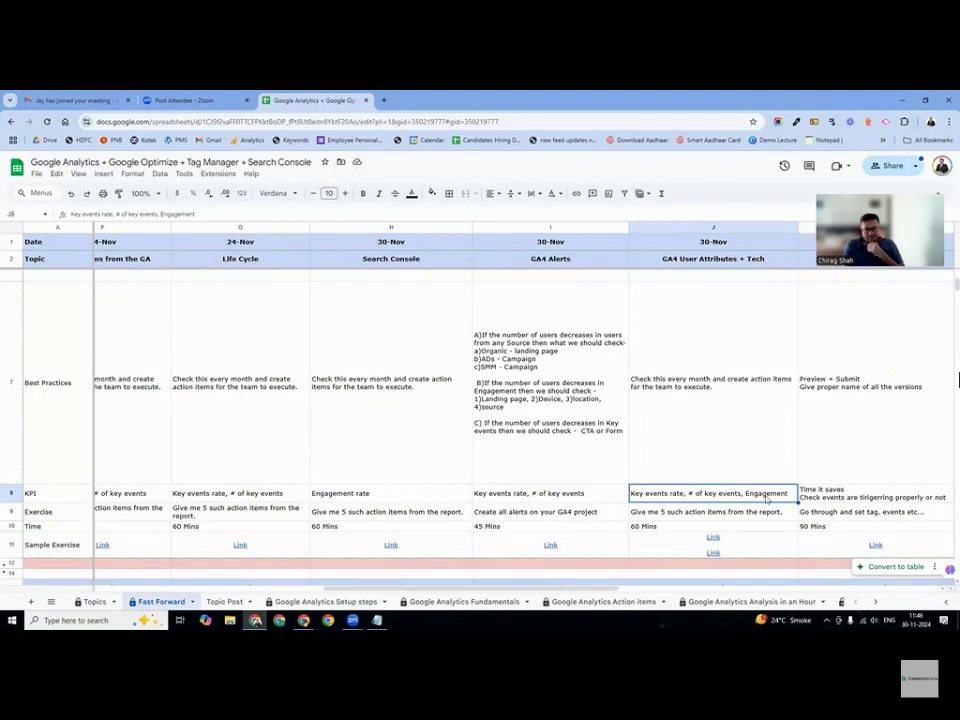
{"action": "double_click", "coordinate": [767, 497]}
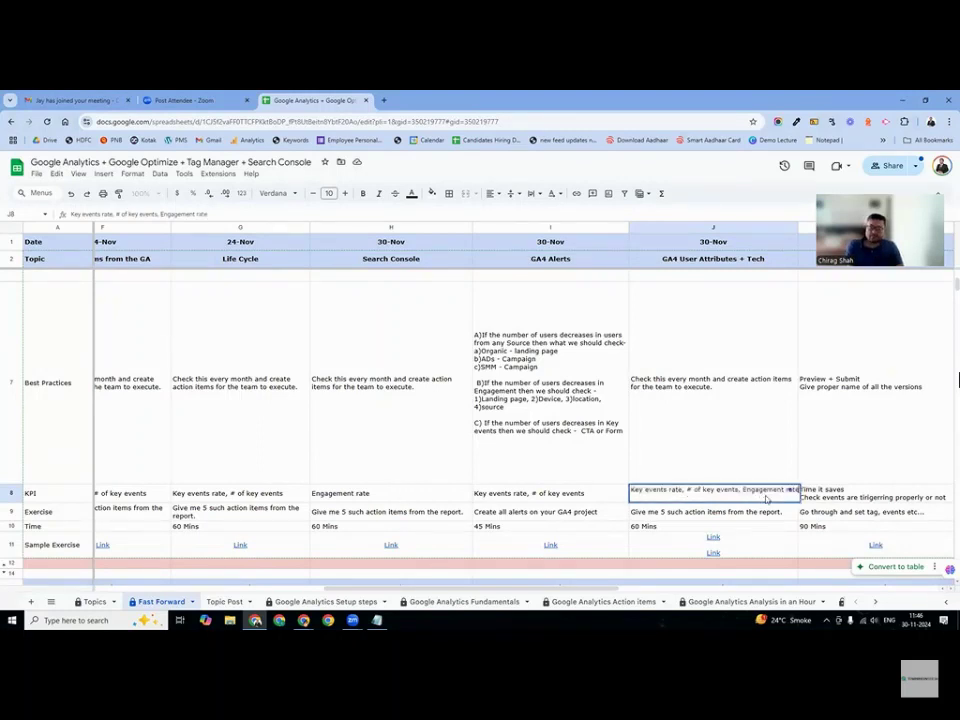
{"action": "key", "text": "Return"}
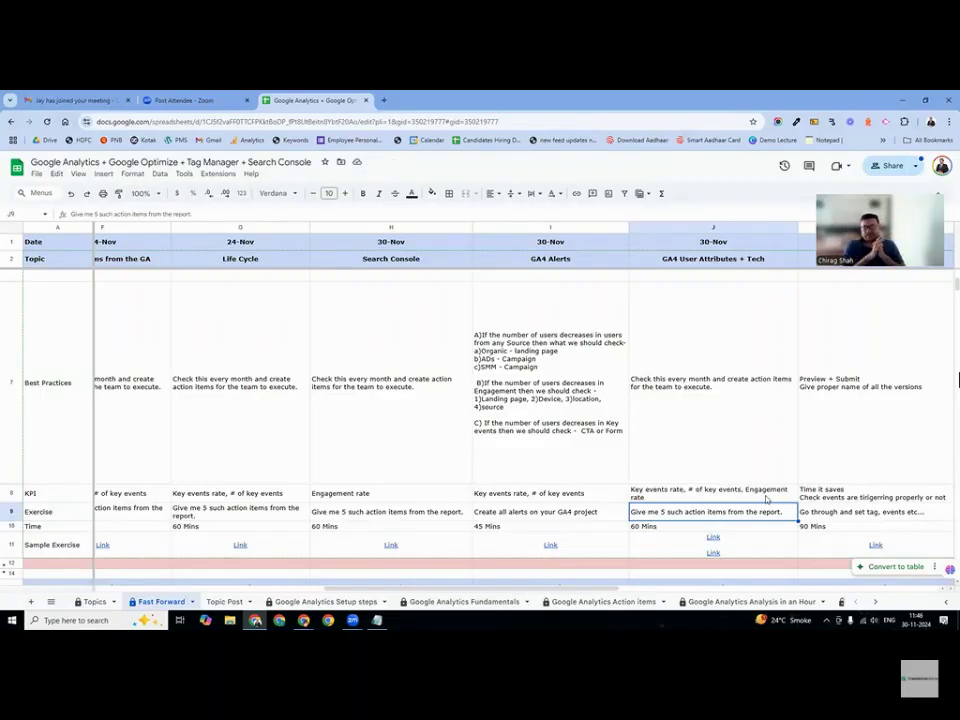
Review the Exercise, Time, Sample Exercise, How and Goal cells of the GA4 User Attributes + Tech column
{"action": "key", "text": "Down"}
{"action": "key", "text": "Down"}
{"action": "scroll", "coordinate": [766, 500], "scroll_direction": "down", "scroll_amount": 1}
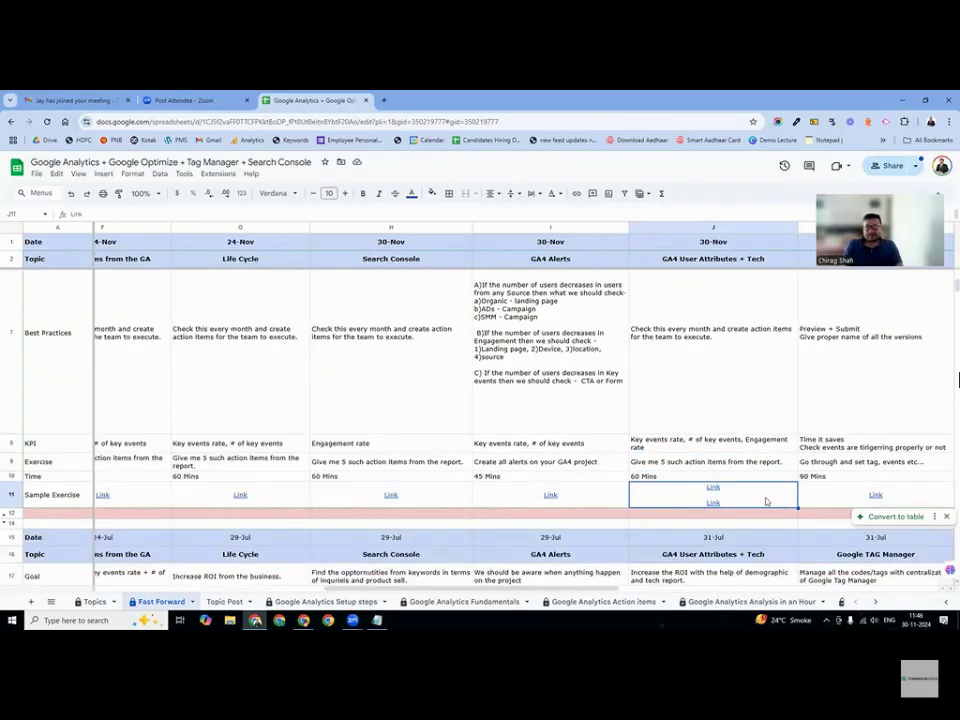
{"action": "scroll", "coordinate": [728, 424], "scroll_direction": "up", "scroll_amount": 3}
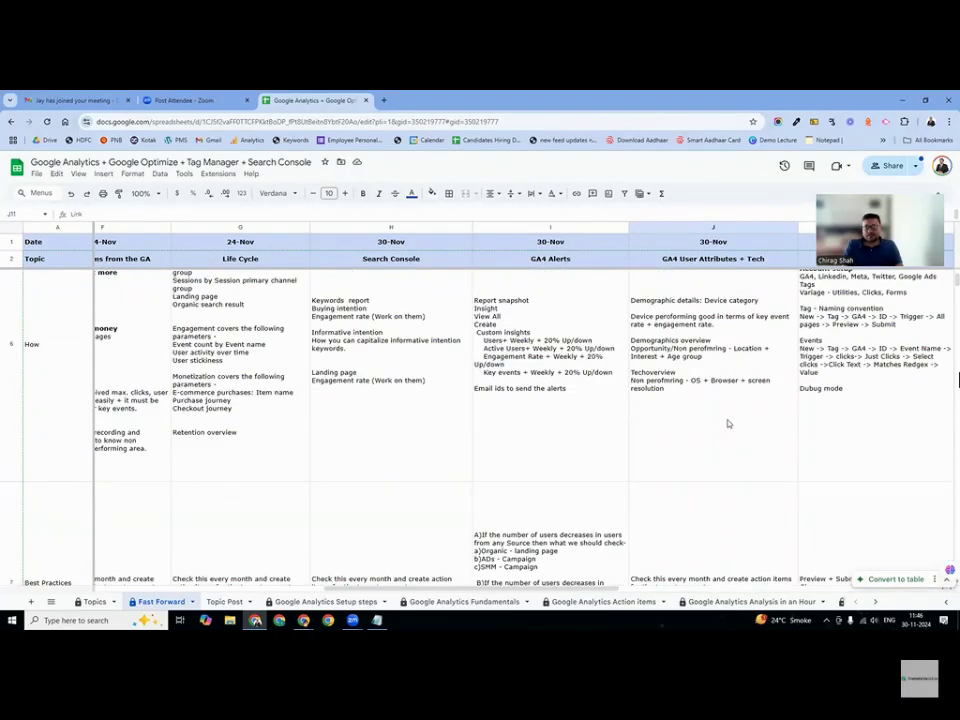
{"action": "scroll", "coordinate": [728, 424], "scroll_direction": "up", "scroll_amount": 2}
{"action": "left_click", "coordinate": [711, 312]}
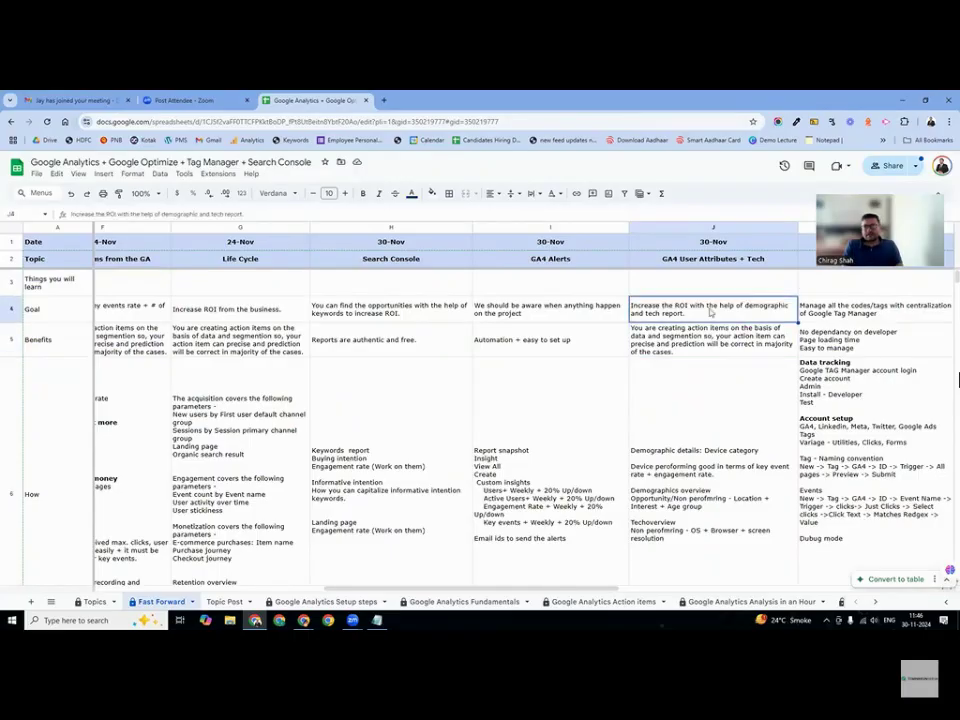
Move the floating video off the Google TAG Manager column and look over the Google TAG Manager and Google search Console columns
{"action": "left_click_drag", "start_coordinate": [942, 205], "coordinate": [688, 173]}
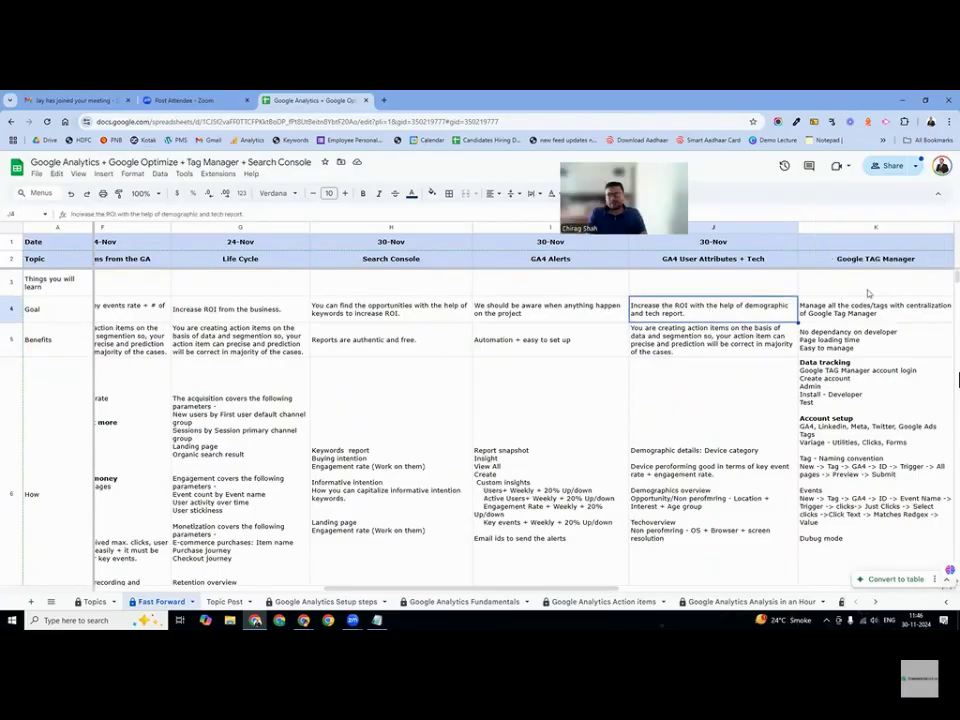
{"action": "key", "text": "Right"}
{"action": "key", "text": "Up"}
{"action": "key", "text": "Up"}
{"action": "key", "text": "Right"}
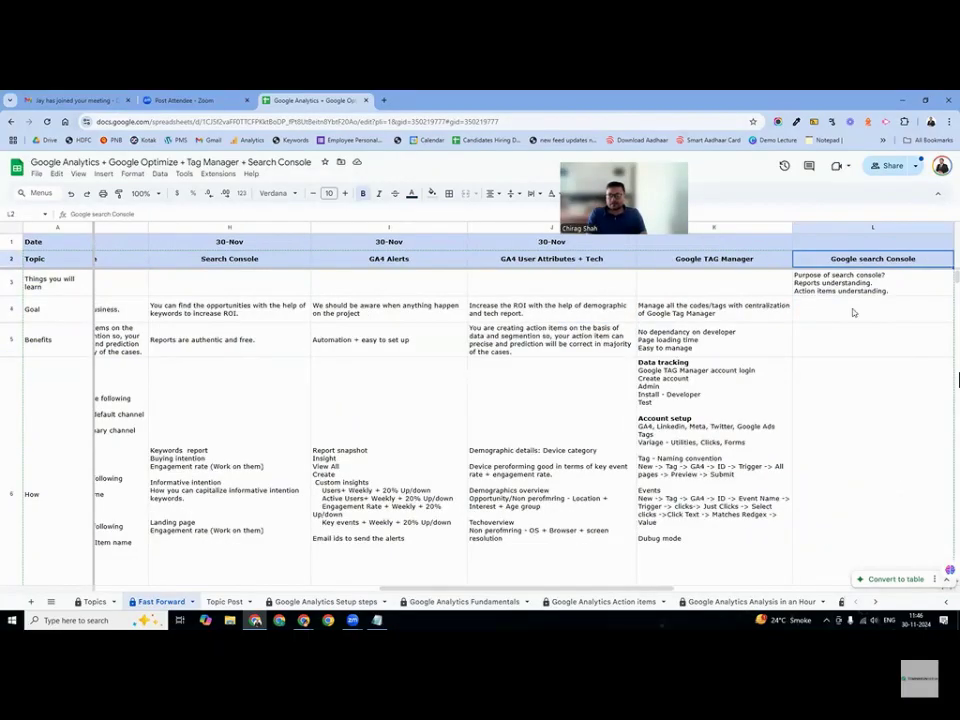
{"action": "key", "text": "Down"}
{"action": "key", "text": "Down"}
{"action": "key", "text": "Down"}
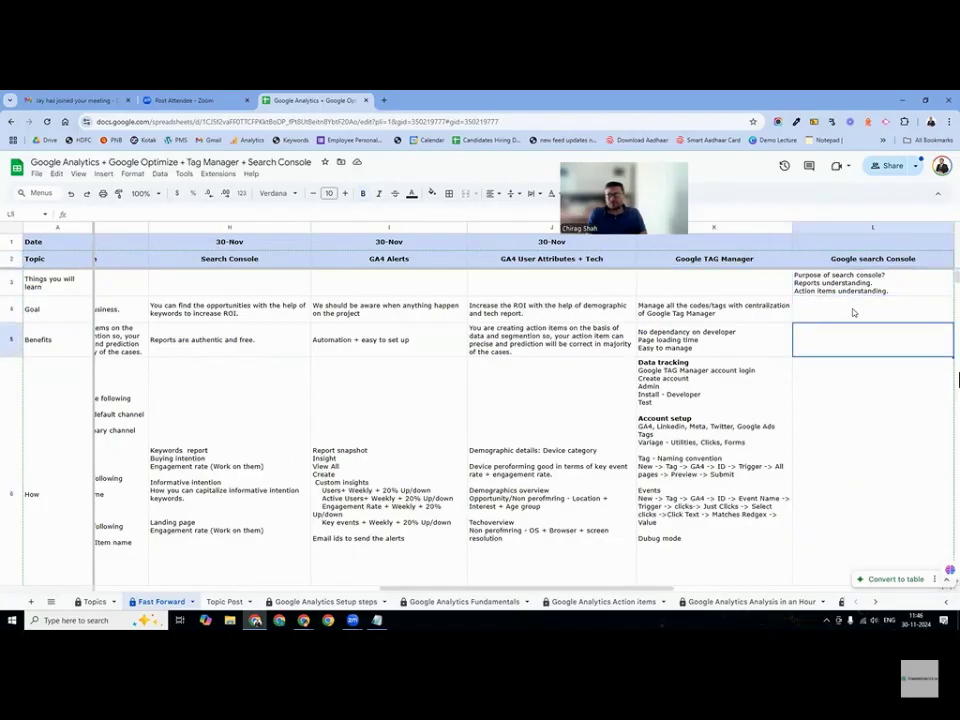
{"action": "scroll", "coordinate": [853, 313], "scroll_direction": "right", "scroll_amount": 1}
{"action": "key", "text": "Left"}
{"action": "key", "text": "Up"}
{"action": "key", "text": "Up"}
{"action": "key", "text": "Up"}
{"action": "key", "text": "Right"}
{"action": "key", "text": "Left"}
{"action": "key", "text": "Right"}
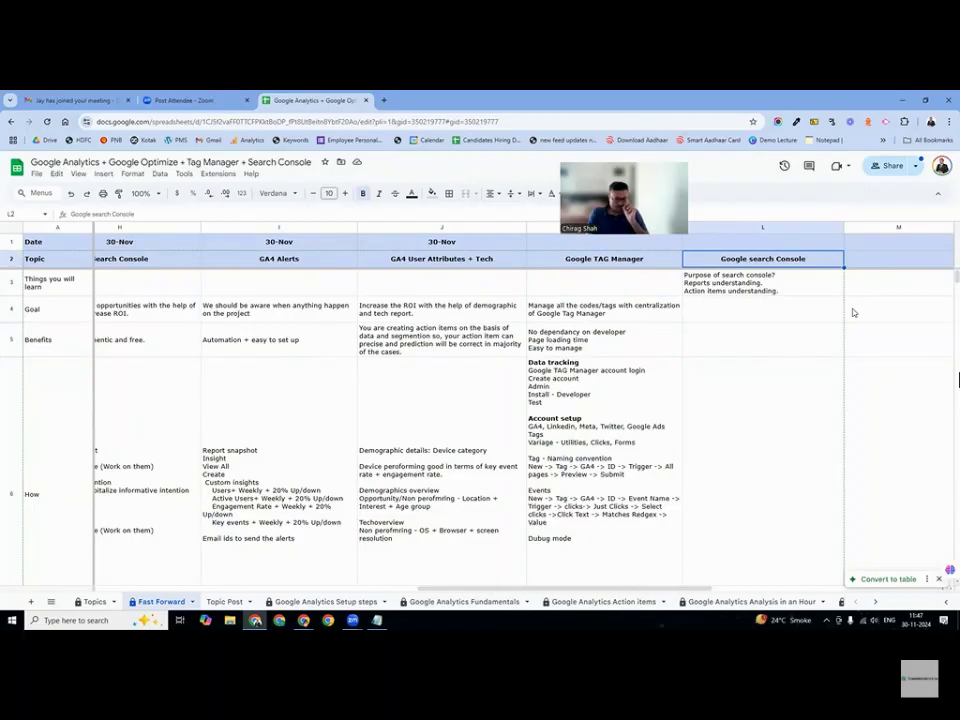